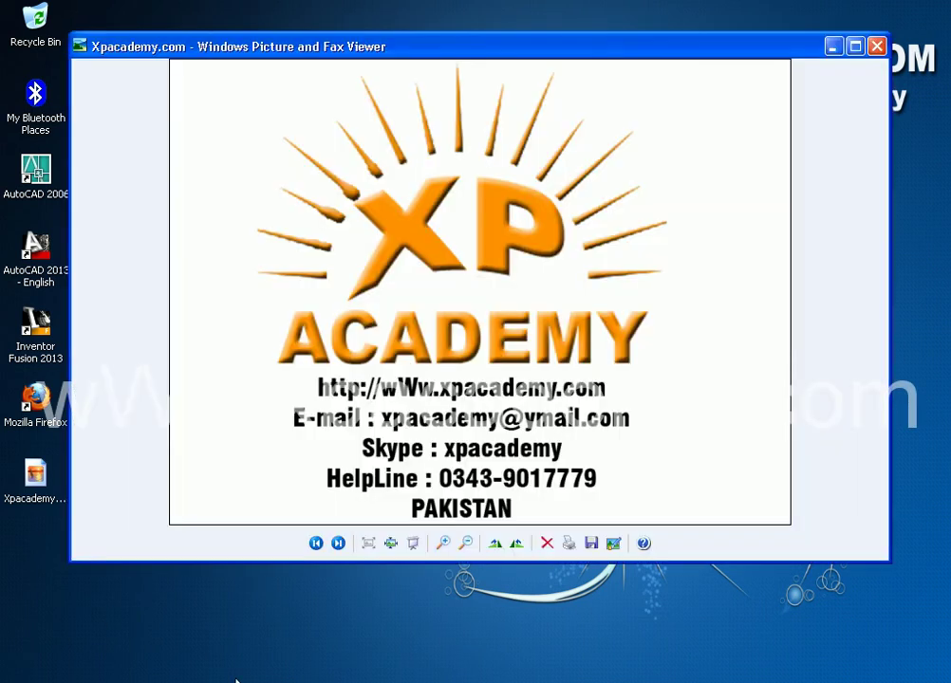
Step: Reposition the logo viewer window, then minimize it to reveal the desktop
{"action": "mouse_move", "coordinate": [439, 47]}
{"action": "left_mouse_down"}
{"action": "mouse_move", "coordinate": [509, 145]}
{"action": "mouse_move", "coordinate": [430, 20]}
{"action": "left_mouse_up"}
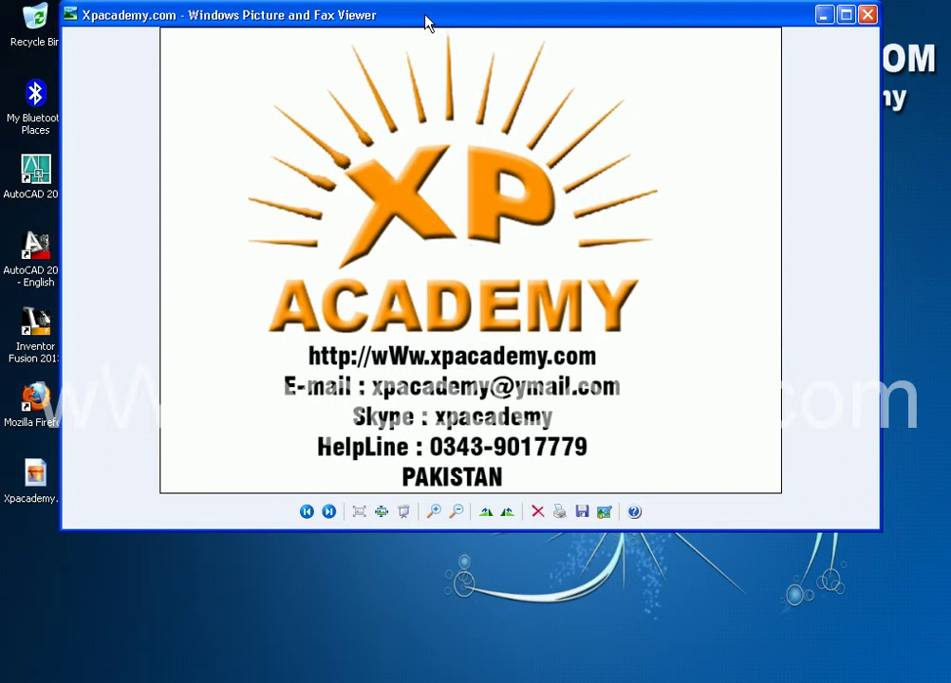
{"action": "mouse_move", "coordinate": [425, 23]}
{"action": "left_mouse_down"}
{"action": "mouse_move", "coordinate": [468, 138]}
{"action": "mouse_move", "coordinate": [443, 139]}
{"action": "left_mouse_up"}
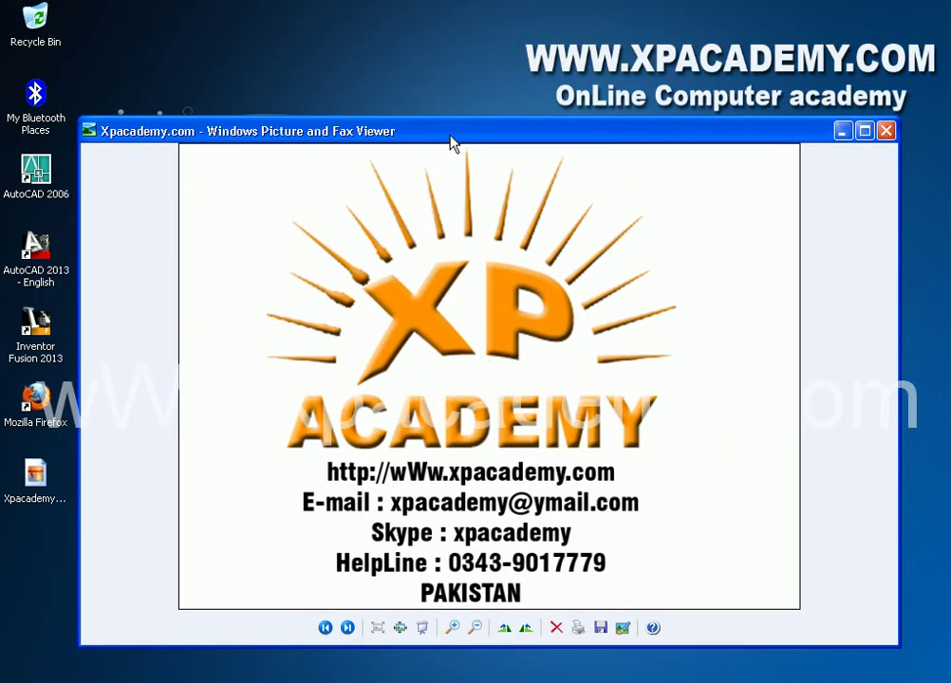
{"action": "mouse_move", "coordinate": [531, 137]}
{"action": "left_mouse_down"}
{"action": "mouse_move", "coordinate": [512, 83]}
{"action": "mouse_move", "coordinate": [429, 64]}
{"action": "mouse_move", "coordinate": [553, 8]}
{"action": "mouse_move", "coordinate": [507, 28]}
{"action": "mouse_move", "coordinate": [501, 44]}
{"action": "mouse_move", "coordinate": [569, 206]}
{"action": "mouse_move", "coordinate": [404, 96]}
{"action": "mouse_move", "coordinate": [549, 6]}
{"action": "mouse_move", "coordinate": [513, 108]}
{"action": "mouse_move", "coordinate": [750, 206]}
{"action": "mouse_move", "coordinate": [415, 249]}
{"action": "mouse_move", "coordinate": [389, 9]}
{"action": "mouse_move", "coordinate": [728, 11]}
{"action": "mouse_move", "coordinate": [728, 214]}
{"action": "mouse_move", "coordinate": [399, 176]}
{"action": "mouse_move", "coordinate": [519, 60]}
{"action": "mouse_move", "coordinate": [521, 79]}
{"action": "left_mouse_up"}
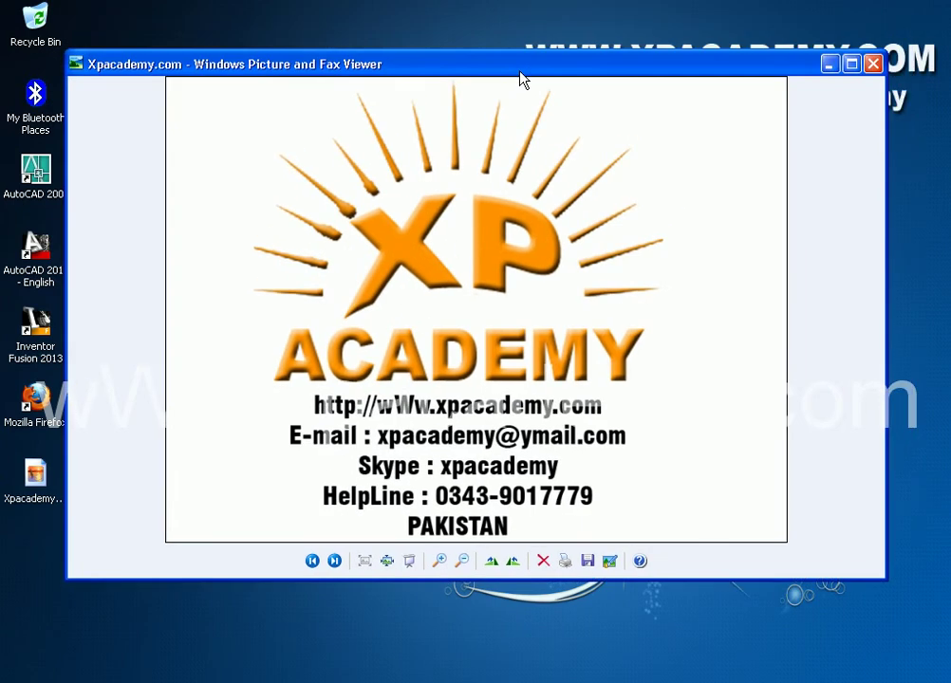
{"action": "left_click", "coordinate": [830, 64]}
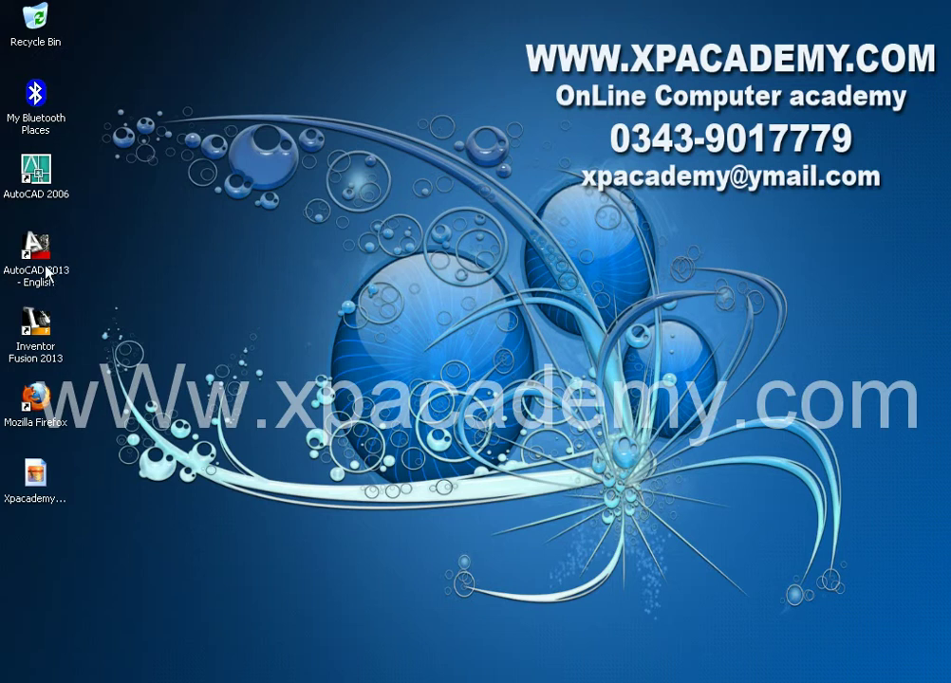
Step: Launch AutoCAD 2013 - English from the All Programs list and its desktop shortcut
{"action": "double_click", "coordinate": [41, 261]}
{"action": "right_click", "coordinate": [45, 266]}
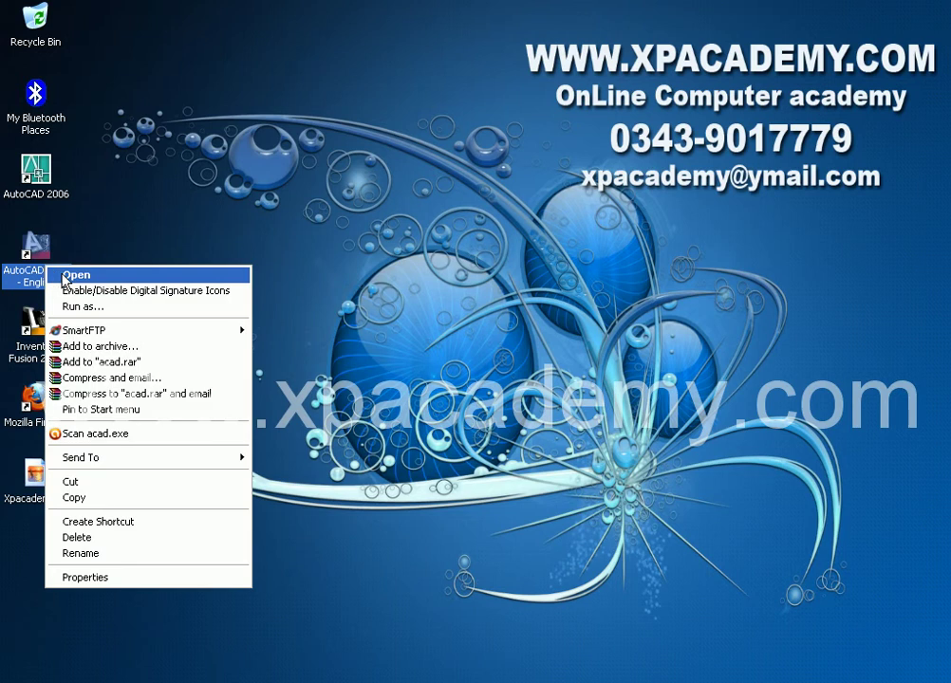
{"action": "left_click", "coordinate": [99, 253]}
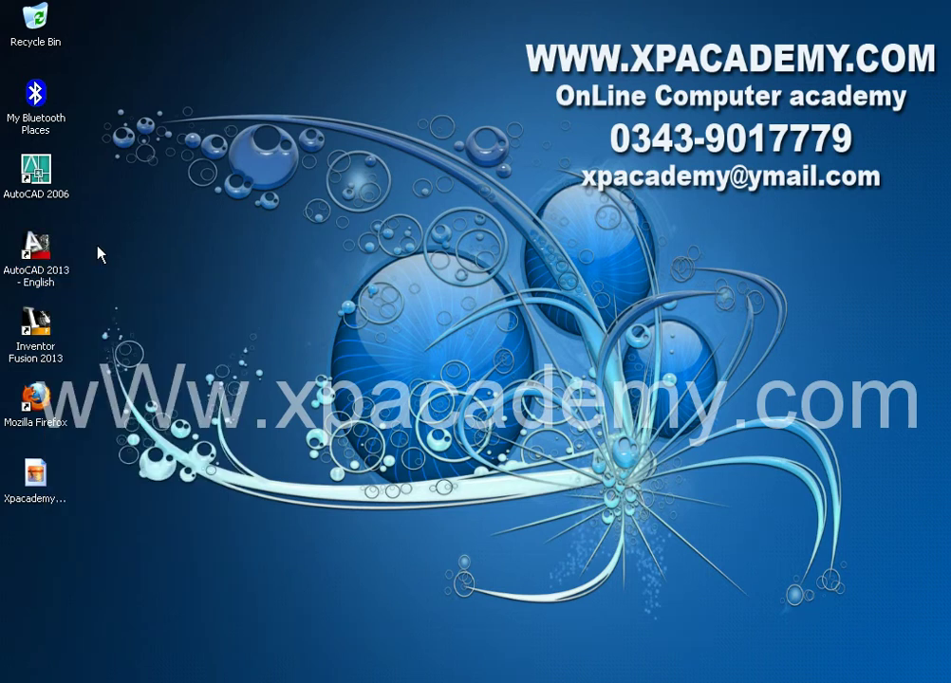
{"action": "left_click", "coordinate": [50, 254]}
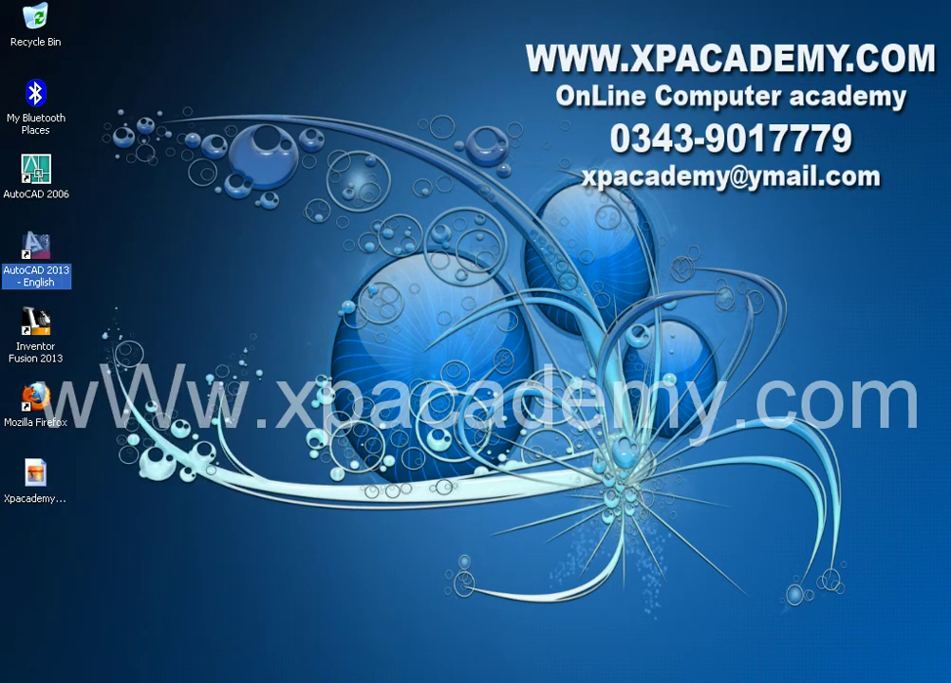
{"action": "left_click", "coordinate": [28, 678]}
{"action": "left_click", "coordinate": [121, 634]}
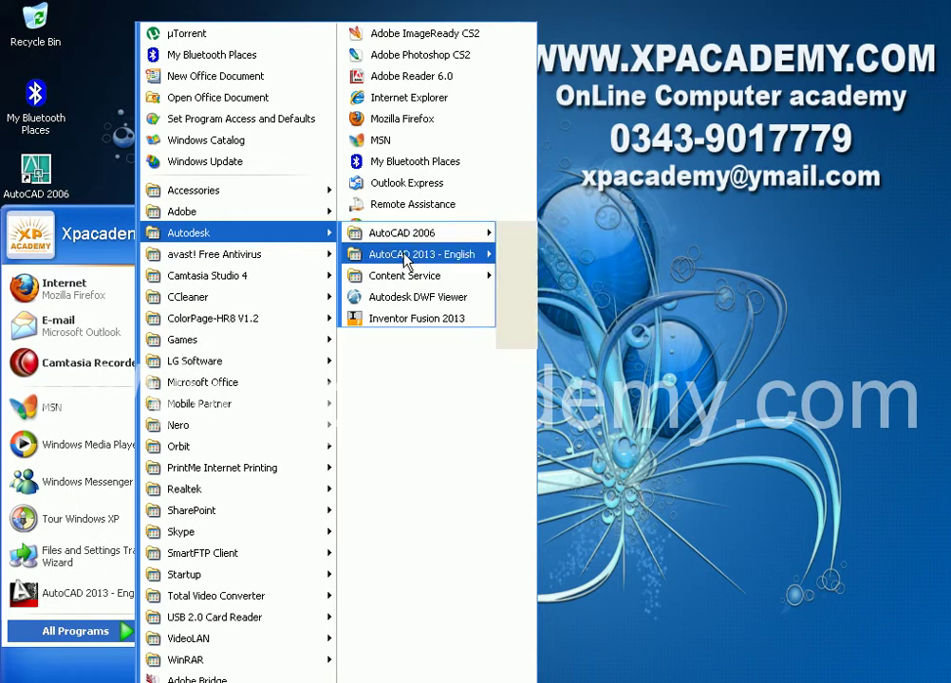
{"action": "mouse_move", "coordinate": [421, 254]}
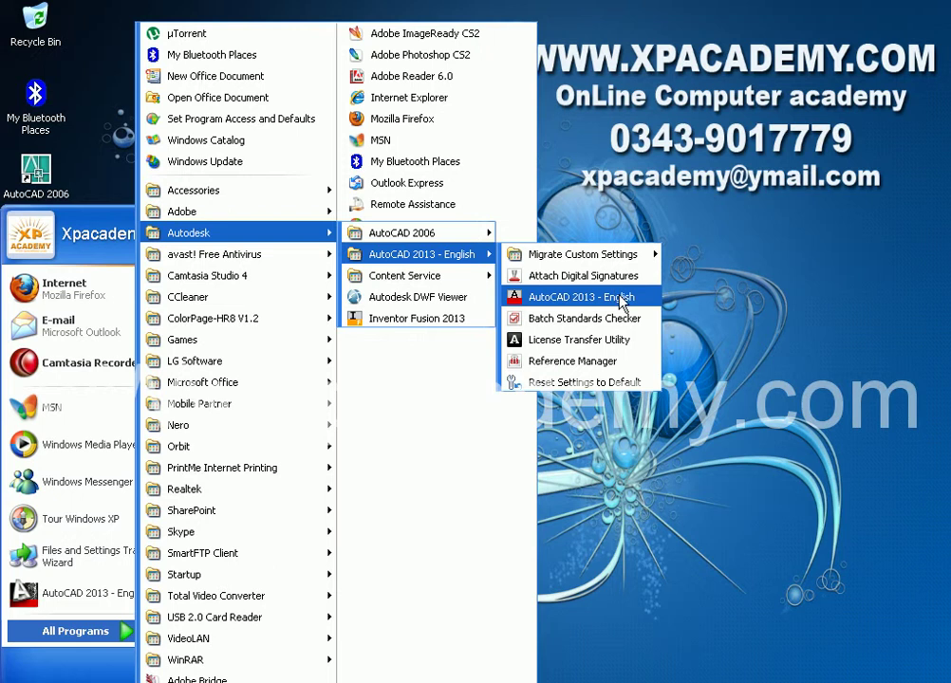
{"action": "left_click", "coordinate": [617, 300]}
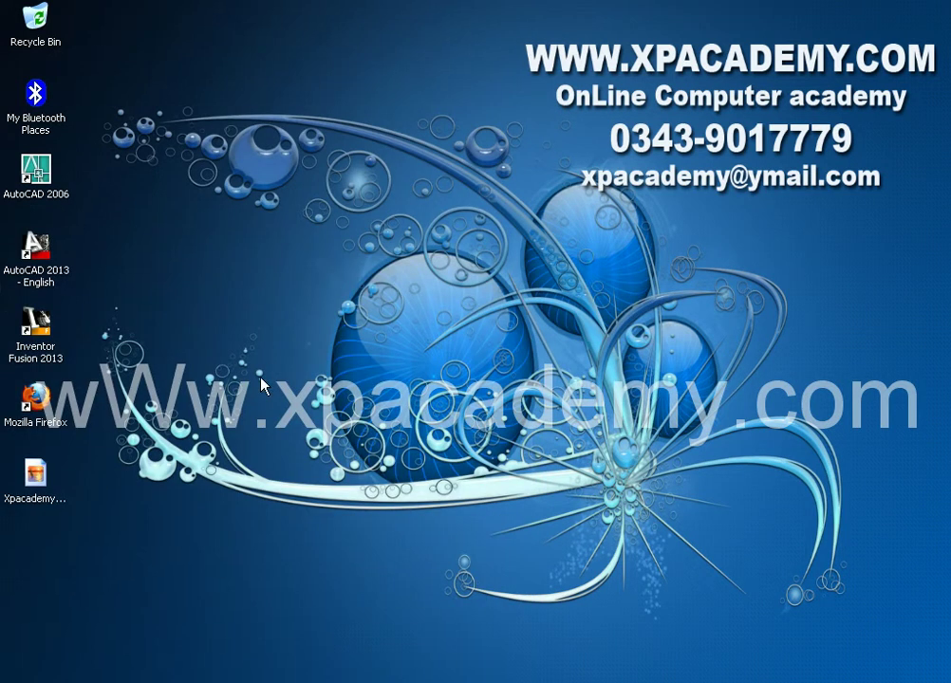
{"action": "double_click", "coordinate": [29, 255]}
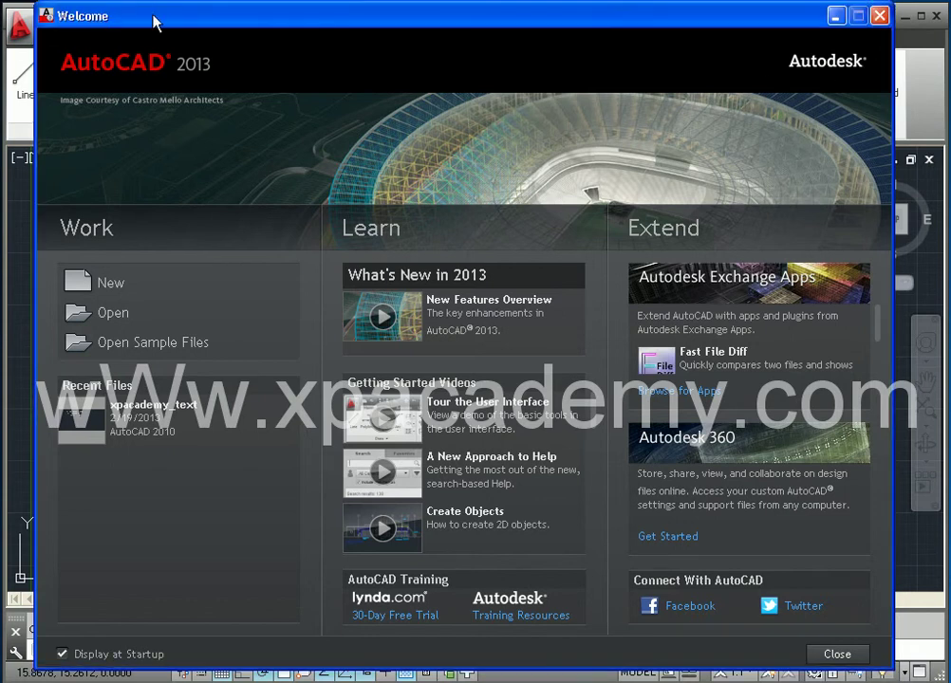
Step: Raise the Welcome window and point out its Work, Learn, Extend headings and Recent Files
{"action": "mouse_move", "coordinate": [173, 19]}
{"action": "left_mouse_down"}
{"action": "mouse_move", "coordinate": [172, 2]}
{"action": "mouse_move", "coordinate": [182, 8]}
{"action": "mouse_move", "coordinate": [170, 11]}
{"action": "mouse_move", "coordinate": [180, 15]}
{"action": "mouse_move", "coordinate": [180, 4]}
{"action": "left_mouse_up"}
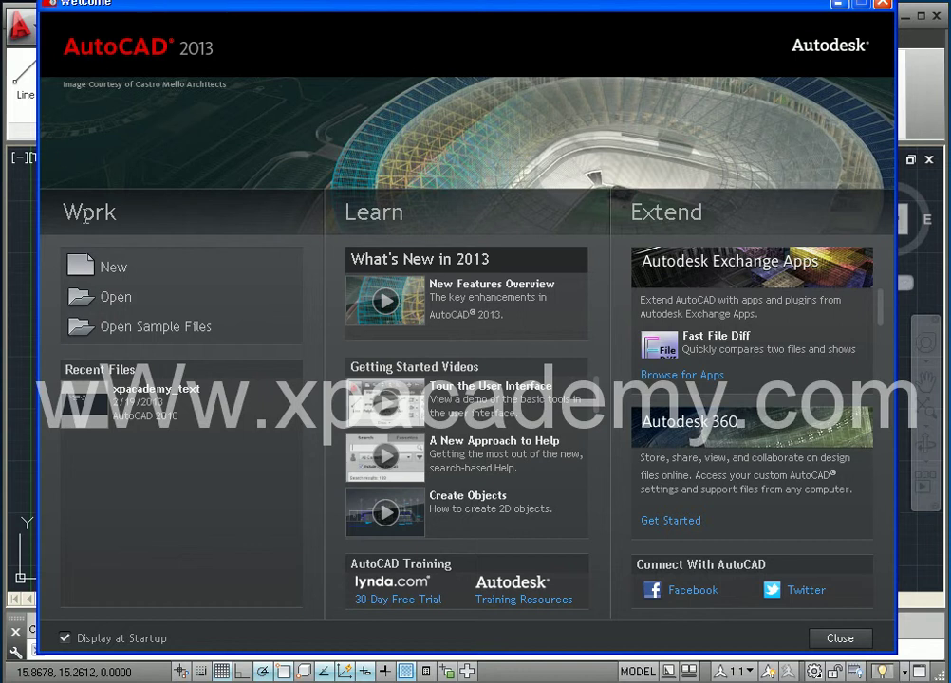
{"action": "left_click_drag", "start_coordinate": [115, 215], "coordinate": [63, 214]}
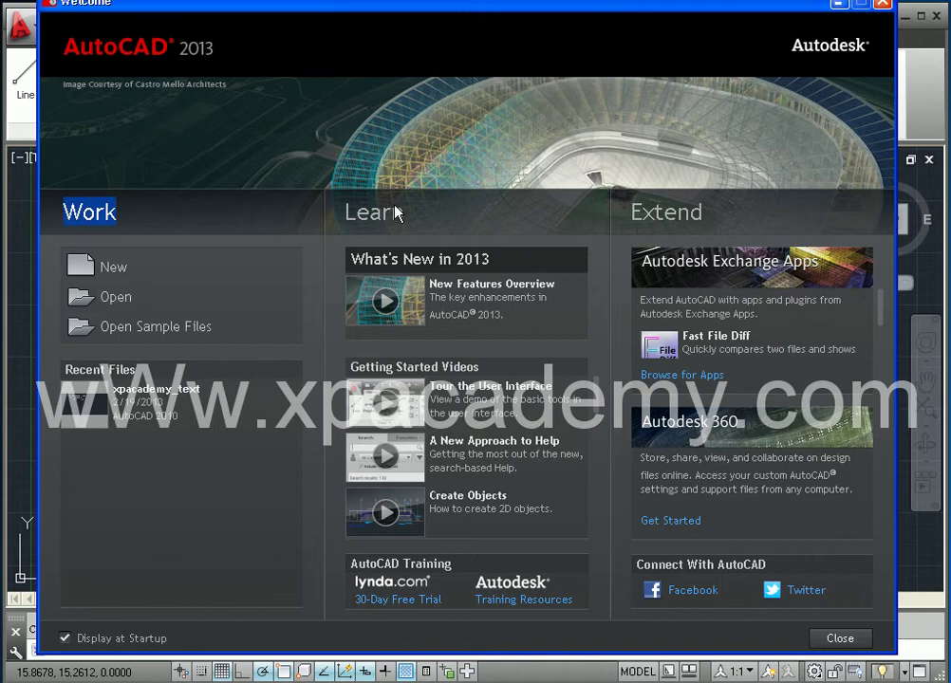
{"action": "left_click_drag", "start_coordinate": [403, 211], "coordinate": [345, 210]}
{"action": "left_click_drag", "start_coordinate": [702, 213], "coordinate": [628, 211]}
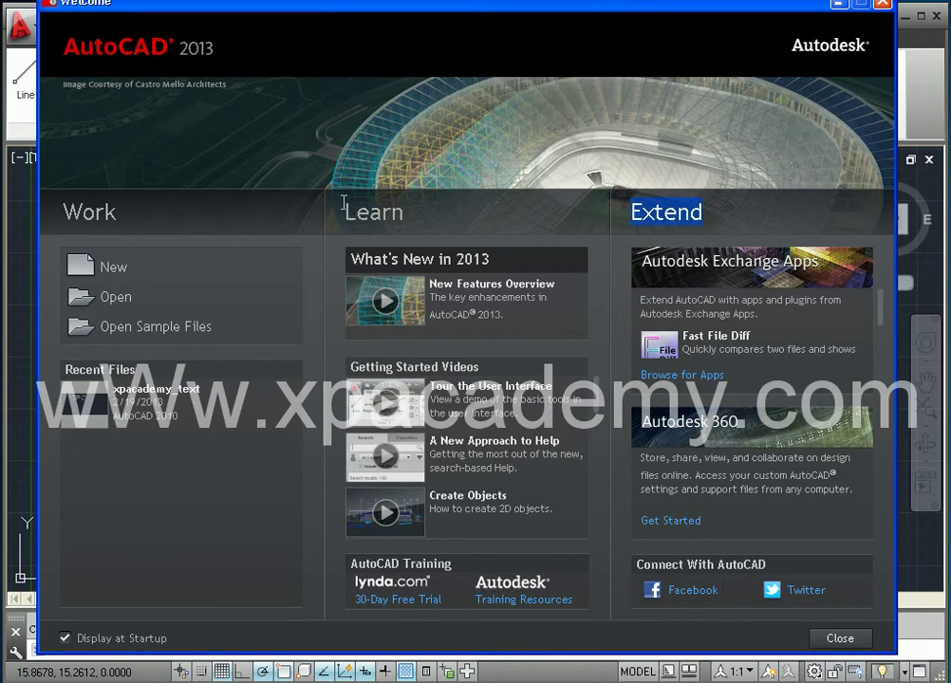
{"action": "left_click_drag", "start_coordinate": [155, 219], "coordinate": [55, 210]}
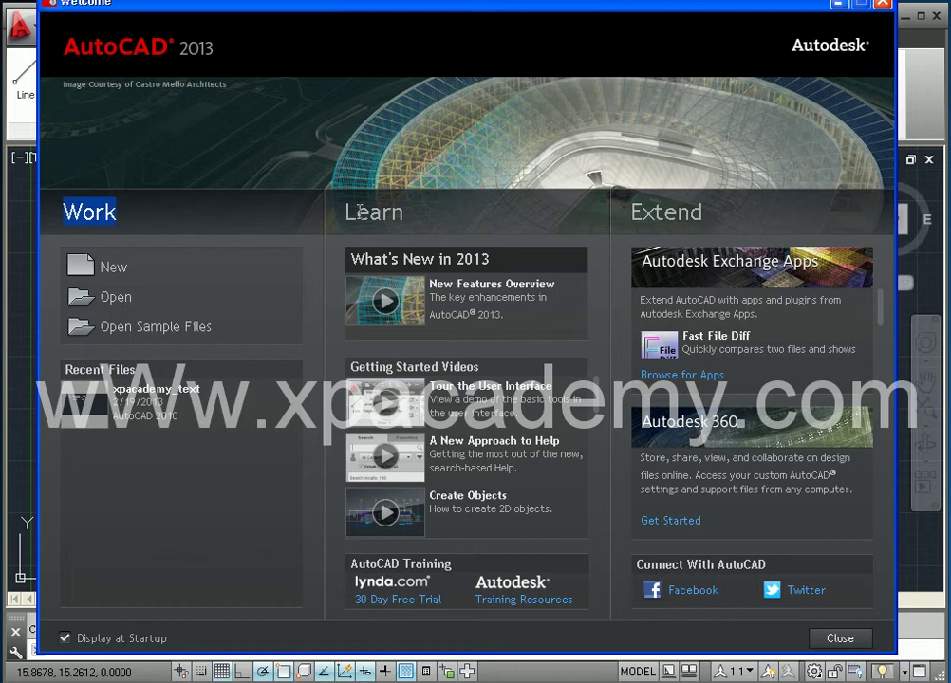
{"action": "left_click_drag", "start_coordinate": [349, 212], "coordinate": [453, 218]}
{"action": "left_click_drag", "start_coordinate": [630, 213], "coordinate": [691, 205]}
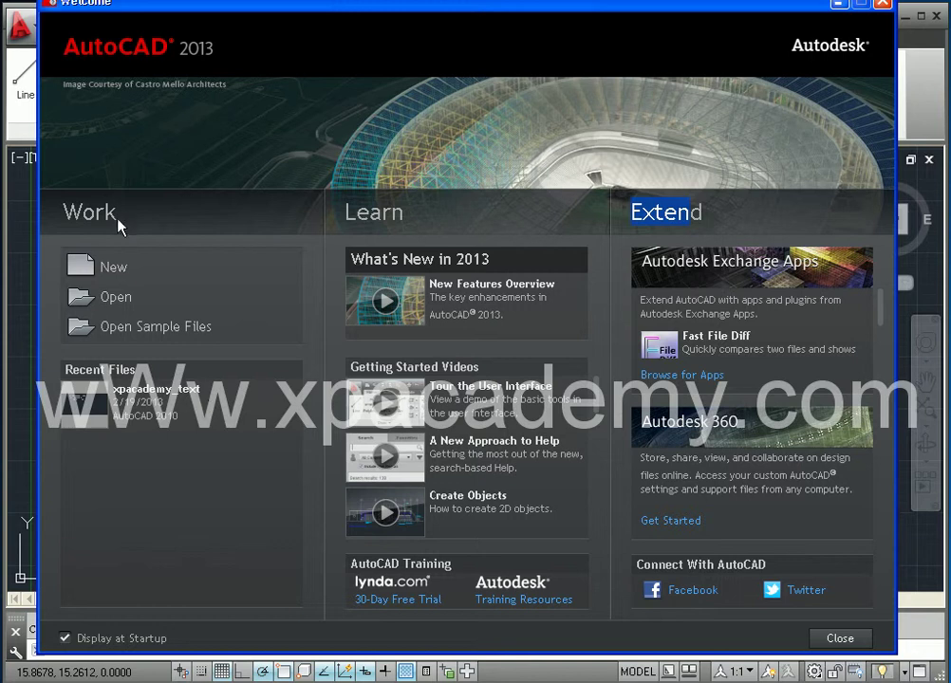
{"action": "left_click_drag", "start_coordinate": [62, 212], "coordinate": [117, 212]}
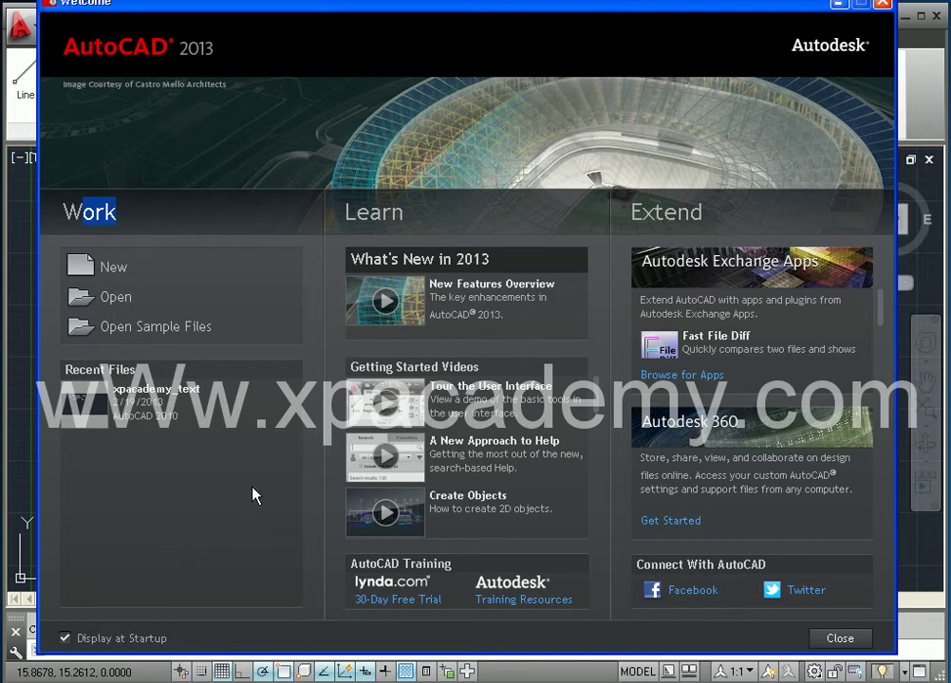
{"action": "mouse_move", "coordinate": [106, 422]}
{"action": "left_mouse_down"}
{"action": "mouse_move", "coordinate": [128, 380]}
{"action": "mouse_move", "coordinate": [118, 427]}
{"action": "left_mouse_up"}
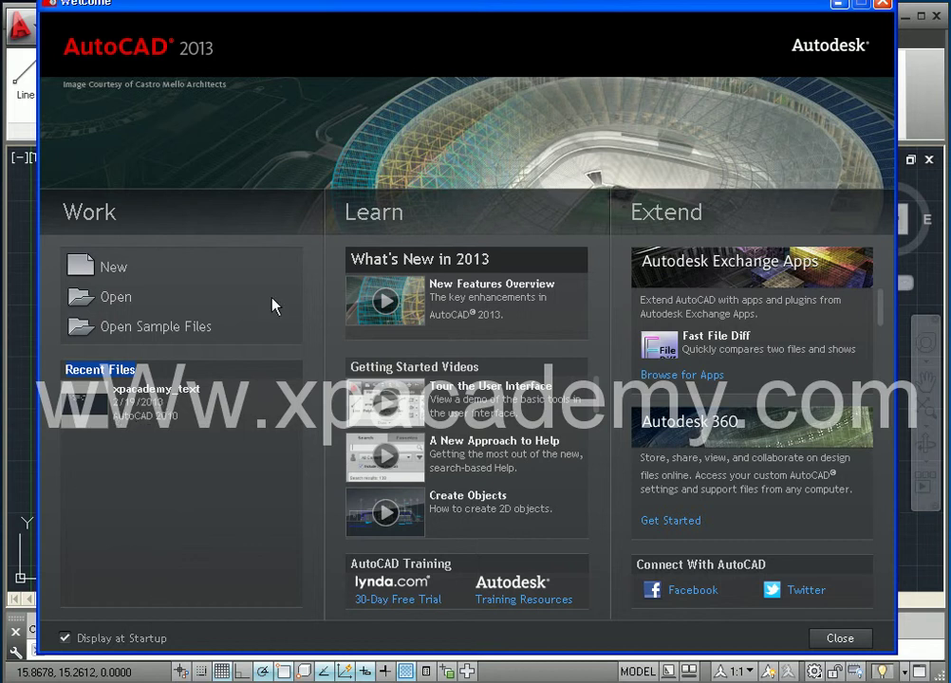
{"action": "double_click", "coordinate": [353, 221]}
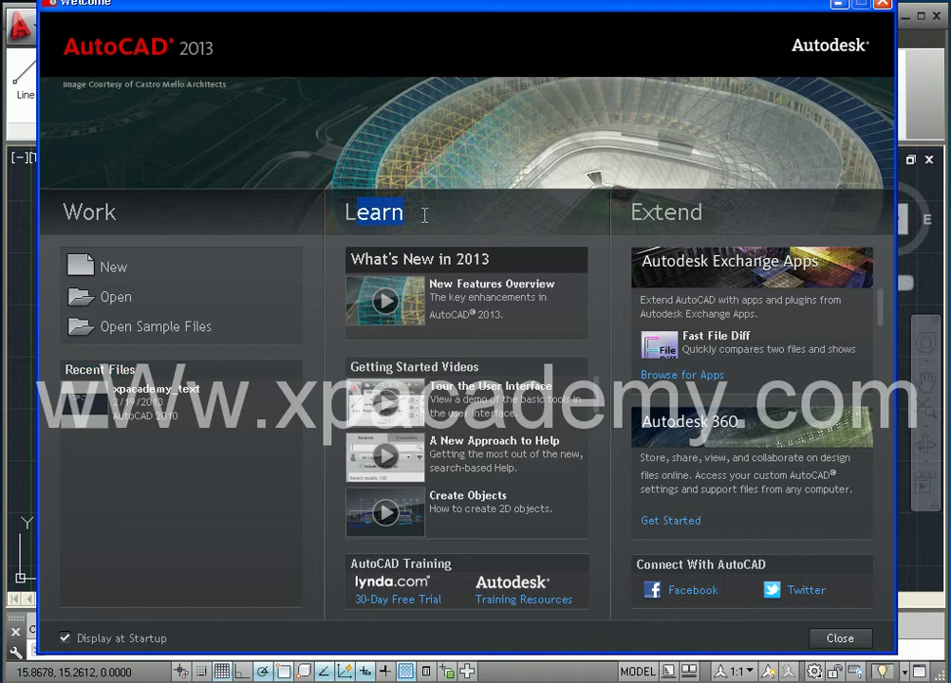
{"action": "left_click_drag", "start_coordinate": [364, 259], "coordinate": [524, 252]}
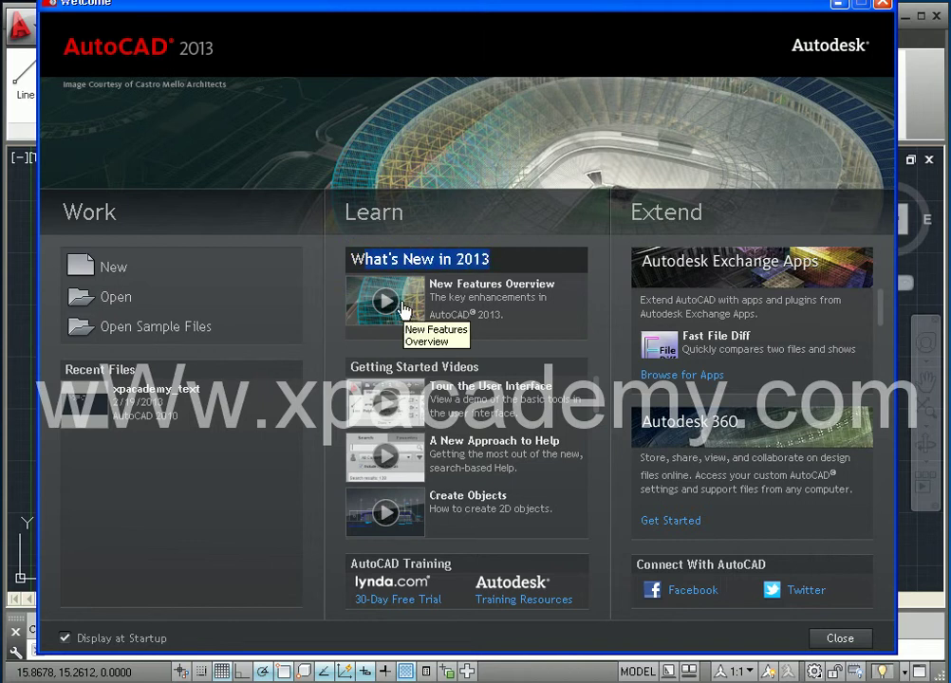
{"action": "left_click_drag", "start_coordinate": [477, 367], "coordinate": [349, 368]}
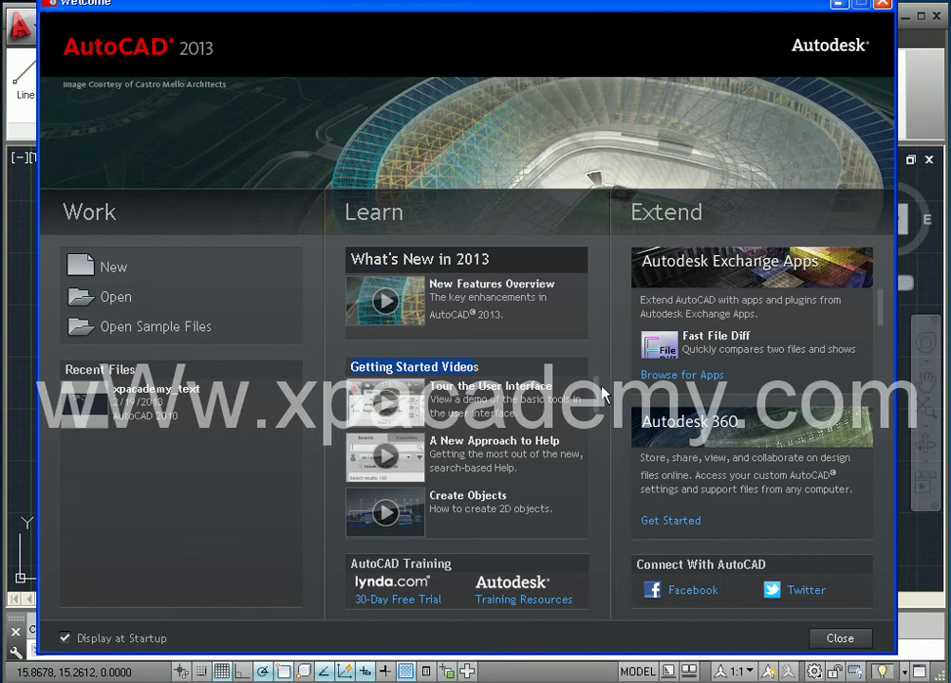
{"action": "mouse_move", "coordinate": [598, 395]}
{"action": "left_mouse_down"}
{"action": "mouse_move", "coordinate": [596, 471]}
{"action": "mouse_move", "coordinate": [590, 403]}
{"action": "left_mouse_up"}
{"action": "left_click", "coordinate": [389, 410]}
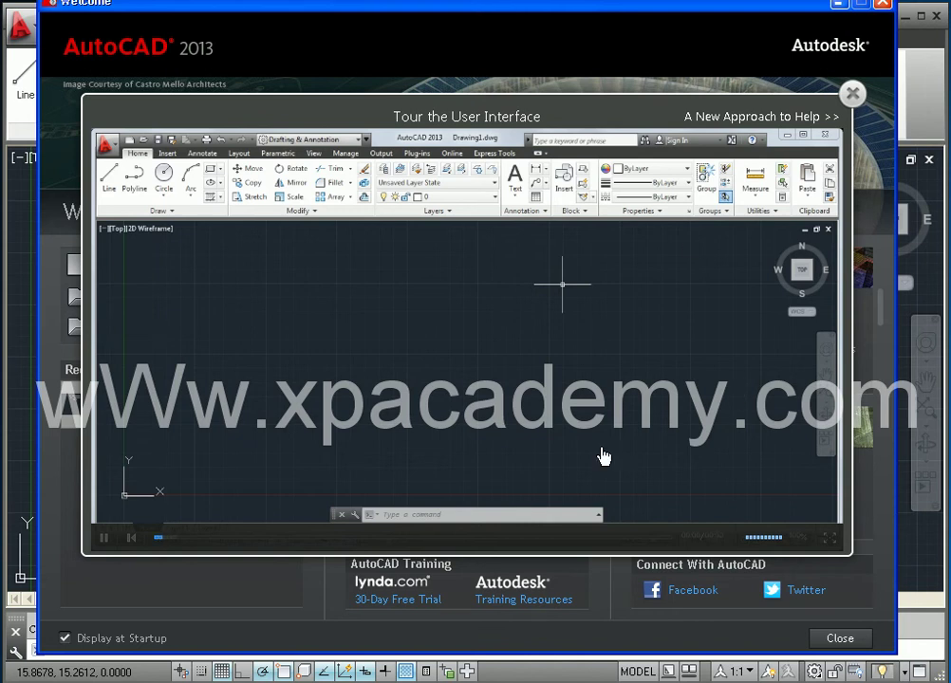
{"action": "left_click", "coordinate": [750, 547]}
{"action": "left_click", "coordinate": [747, 547]}
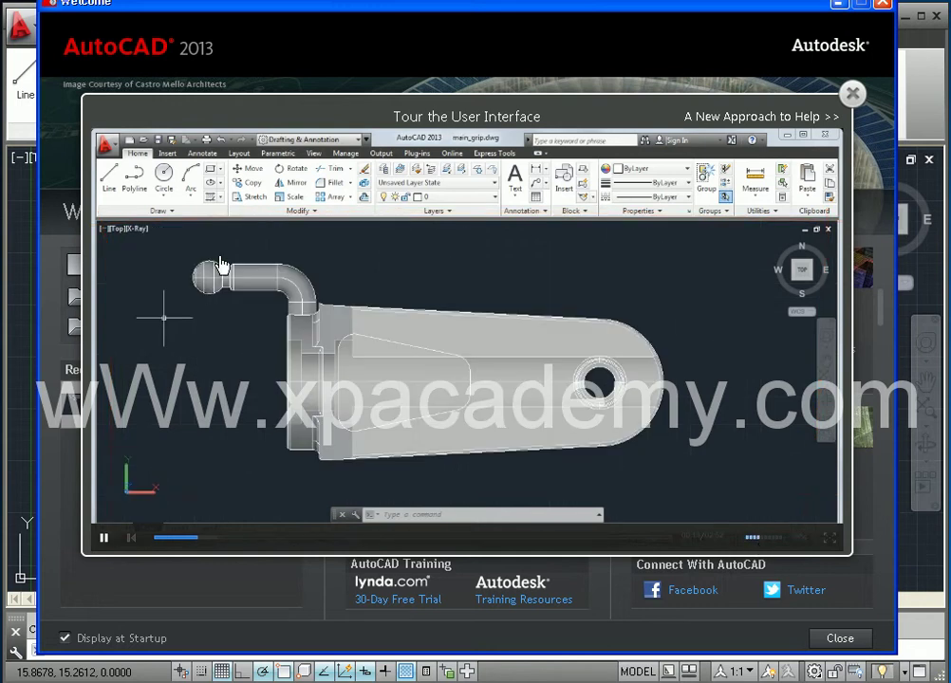
Step: Close the tour video, highlight the AutoCAD Training heading, and nudge the Welcome window up-left
{"action": "left_click", "coordinate": [852, 94]}
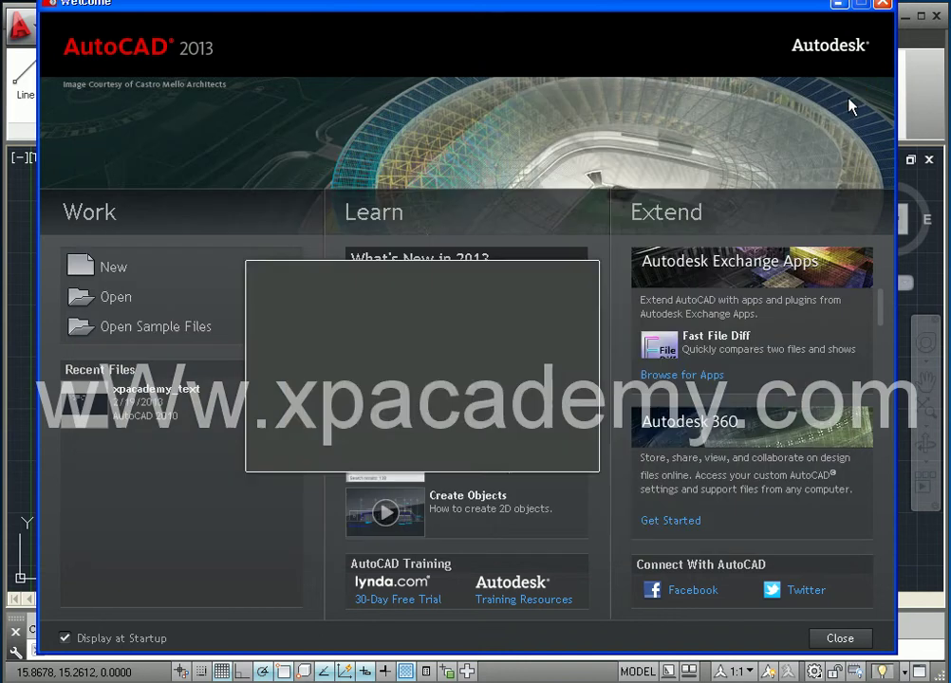
{"action": "mouse_move", "coordinate": [598, 399]}
{"action": "left_mouse_down"}
{"action": "mouse_move", "coordinate": [593, 518]}
{"action": "mouse_move", "coordinate": [596, 389]}
{"action": "left_mouse_up"}
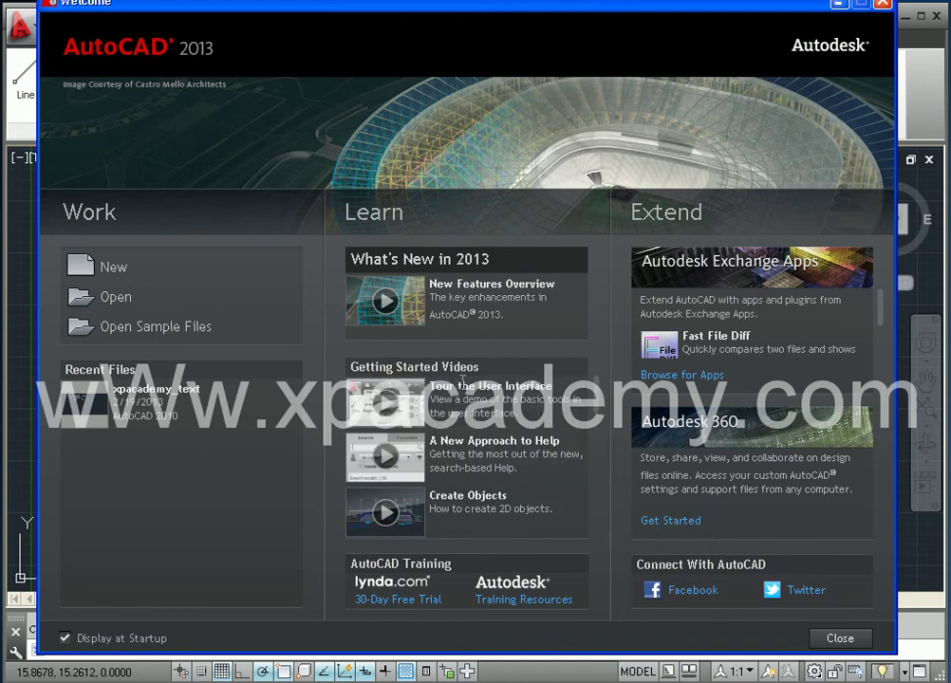
{"action": "left_click_drag", "start_coordinate": [351, 563], "coordinate": [451, 566]}
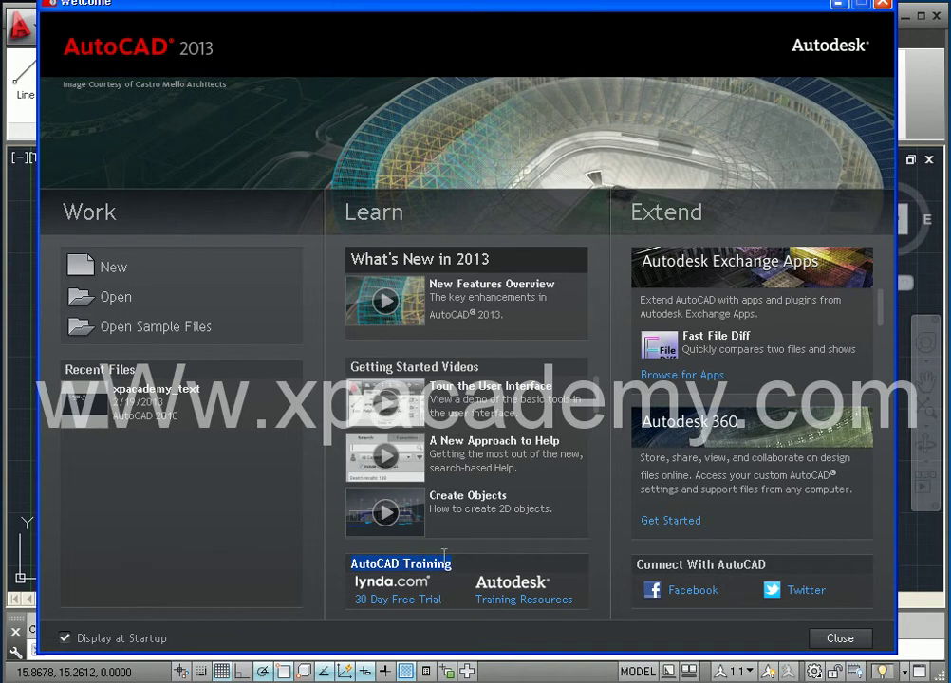
{"action": "left_click", "coordinate": [364, 569]}
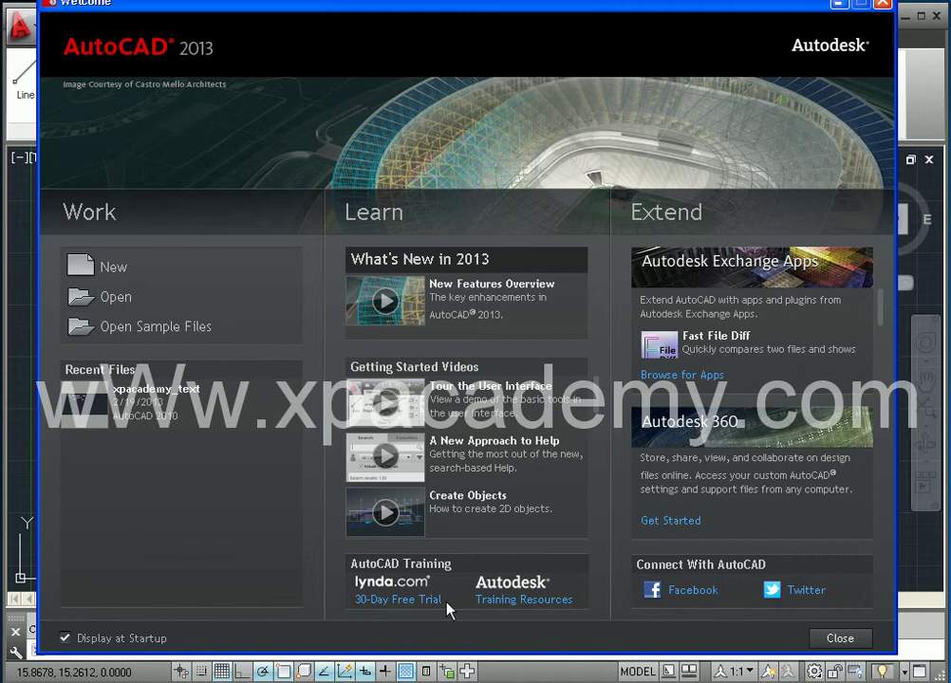
{"action": "left_click_drag", "start_coordinate": [437, 10], "coordinate": [412, 6]}
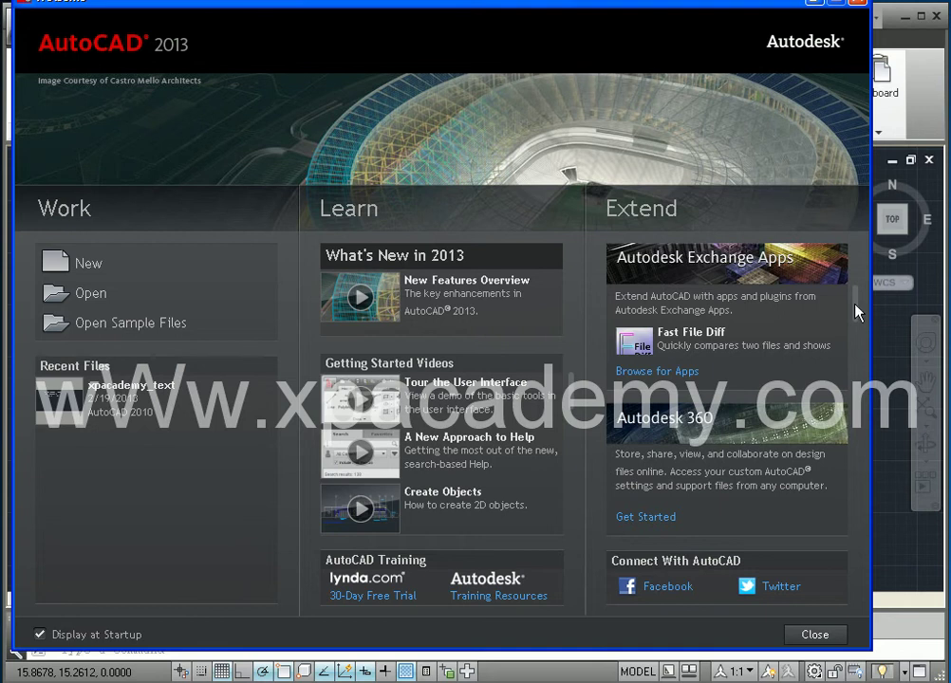
{"action": "left_click_drag", "start_coordinate": [745, 316], "coordinate": [615, 295]}
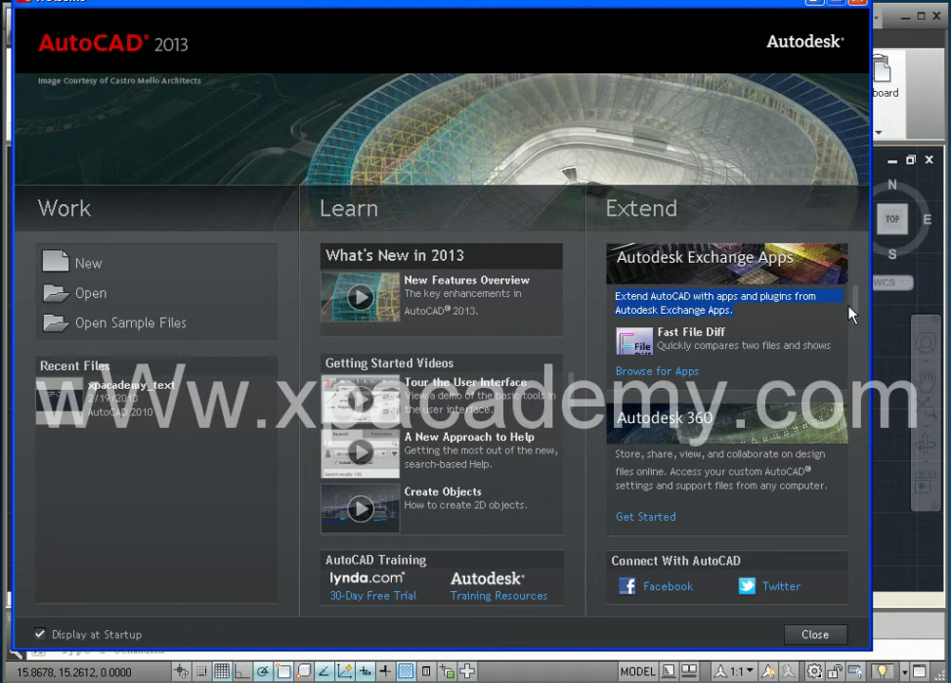
{"action": "scroll", "coordinate": [857, 315], "scroll_direction": "down", "scroll_amount": 2}
{"action": "scroll", "coordinate": [857, 322], "scroll_direction": "down", "scroll_amount": 3}
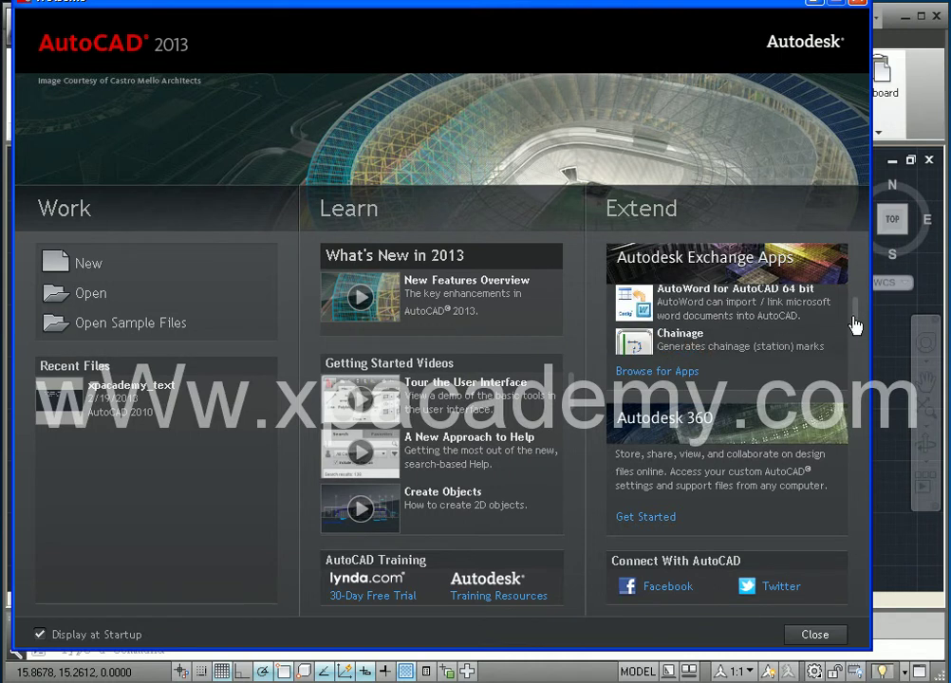
{"action": "scroll", "coordinate": [855, 359], "scroll_direction": "up", "scroll_amount": 1}
{"action": "scroll", "coordinate": [854, 327], "scroll_direction": "up", "scroll_amount": 2}
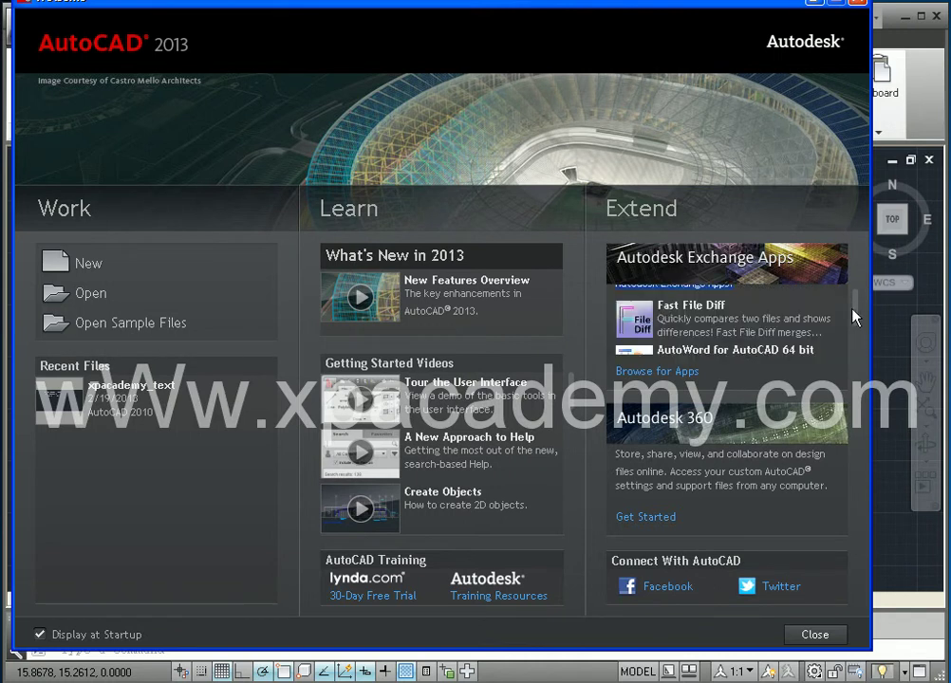
{"action": "scroll", "coordinate": [856, 309], "scroll_direction": "up", "scroll_amount": 1}
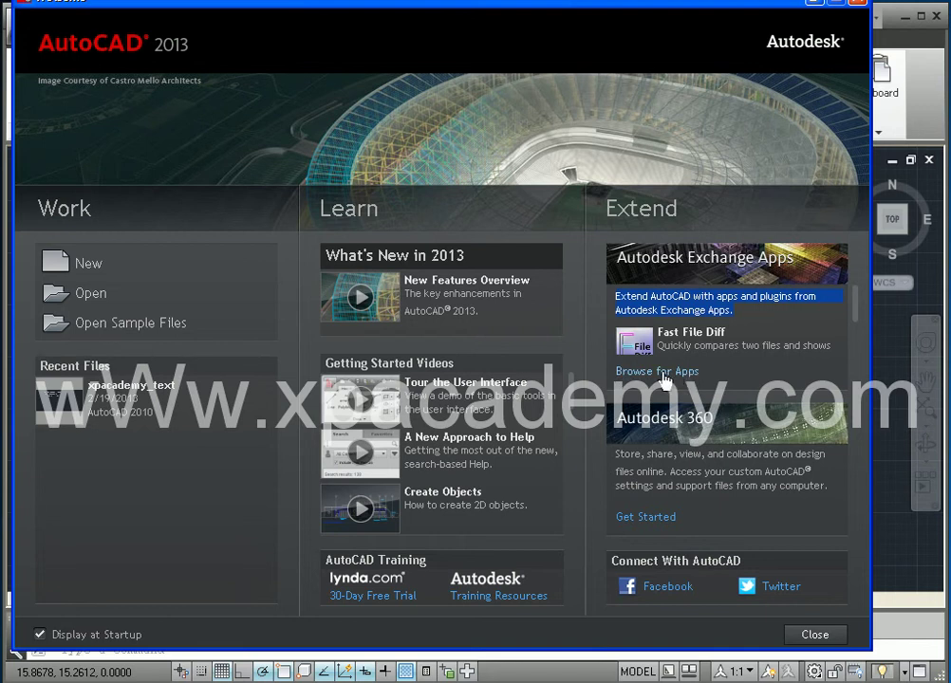
Step: Open Browse for Apps to show the Autodesk Exchange Apps store, scrolling its featured listings
{"action": "left_click", "coordinate": [662, 379]}
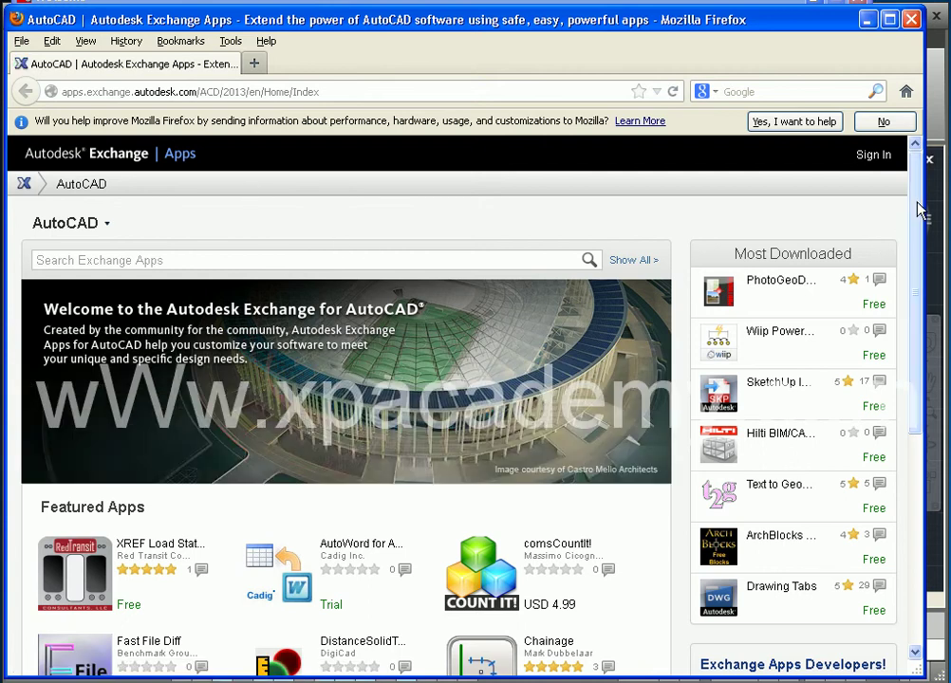
{"action": "left_click_drag", "start_coordinate": [916, 206], "coordinate": [914, 229]}
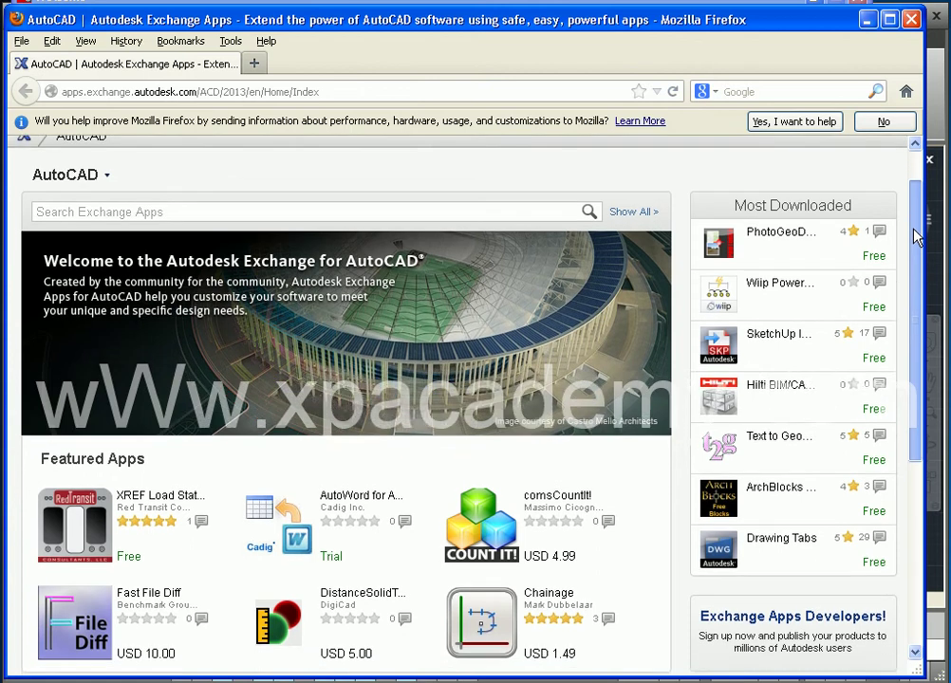
{"action": "left_click_drag", "start_coordinate": [914, 230], "coordinate": [918, 329]}
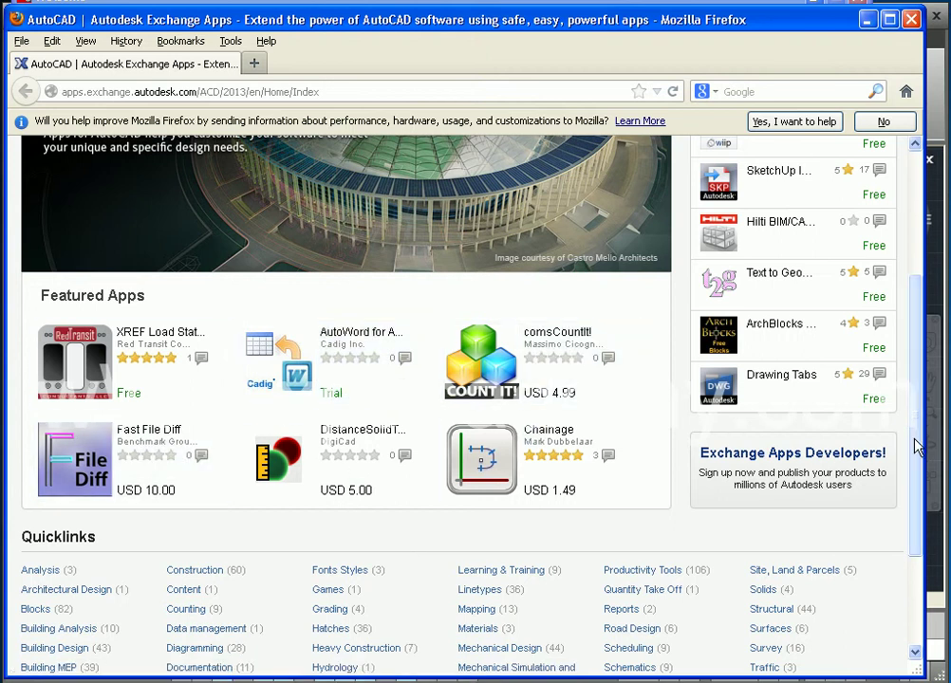
{"action": "mouse_move", "coordinate": [915, 443]}
{"action": "left_mouse_down"}
{"action": "mouse_move", "coordinate": [921, 261]}
{"action": "mouse_move", "coordinate": [925, 353]}
{"action": "mouse_move", "coordinate": [908, 393]}
{"action": "mouse_move", "coordinate": [923, 411]}
{"action": "mouse_move", "coordinate": [917, 469]}
{"action": "mouse_move", "coordinate": [917, 306]}
{"action": "left_mouse_up"}
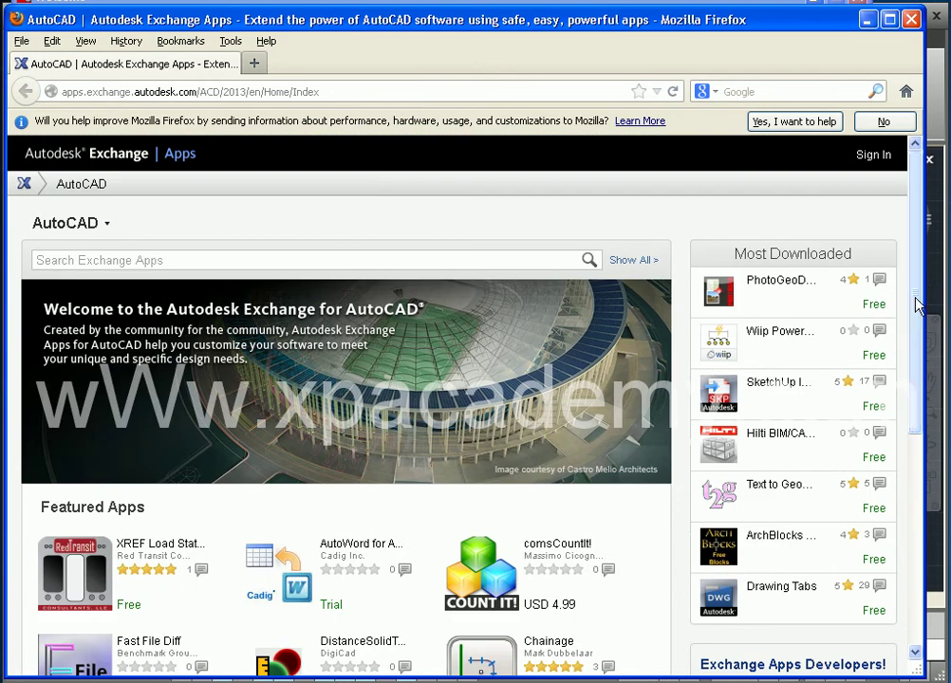
Step: Close the Exchange Apps browser and highlight the Autodesk 360 description on the Welcome screen
{"action": "left_click", "coordinate": [911, 21]}
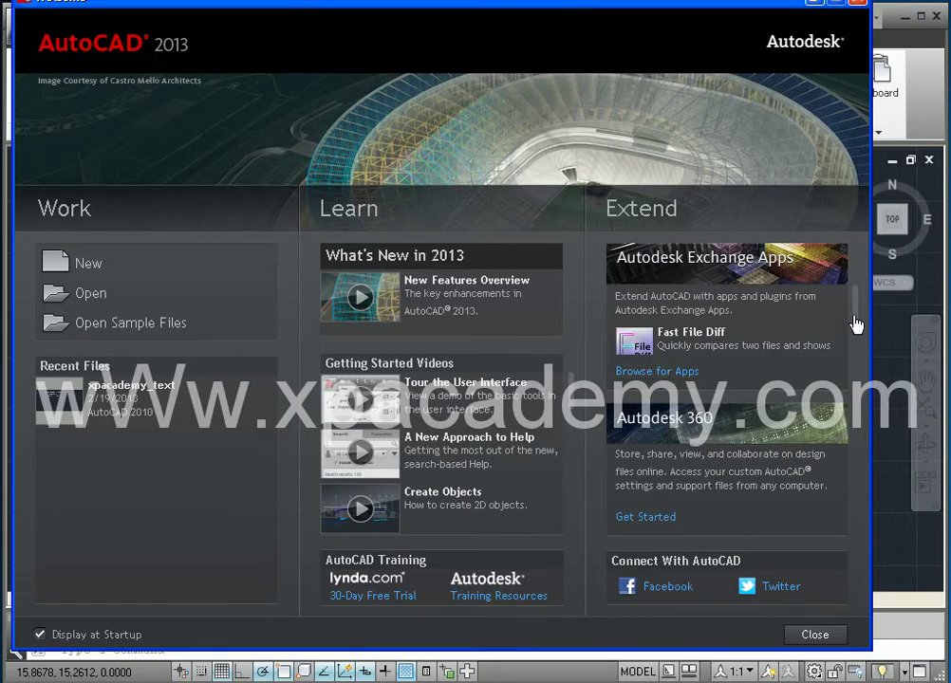
{"action": "mouse_move", "coordinate": [856, 324]}
{"action": "left_mouse_down"}
{"action": "mouse_move", "coordinate": [855, 356]}
{"action": "mouse_move", "coordinate": [852, 313]}
{"action": "left_mouse_up"}
{"action": "left_click_drag", "start_coordinate": [622, 454], "coordinate": [702, 455]}
Step: Open the Autodesk 360 Get Started page and scroll it down and back up
{"action": "left_click", "coordinate": [646, 519]}
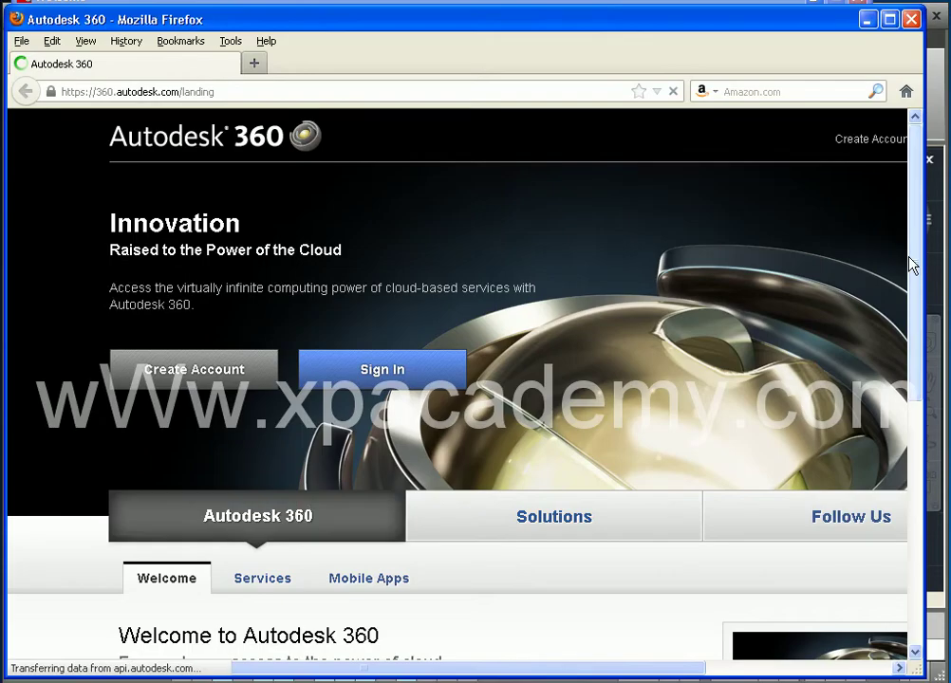
{"action": "mouse_move", "coordinate": [913, 255]}
{"action": "left_mouse_down"}
{"action": "mouse_move", "coordinate": [906, 462]}
{"action": "mouse_move", "coordinate": [908, 249]}
{"action": "left_mouse_up"}
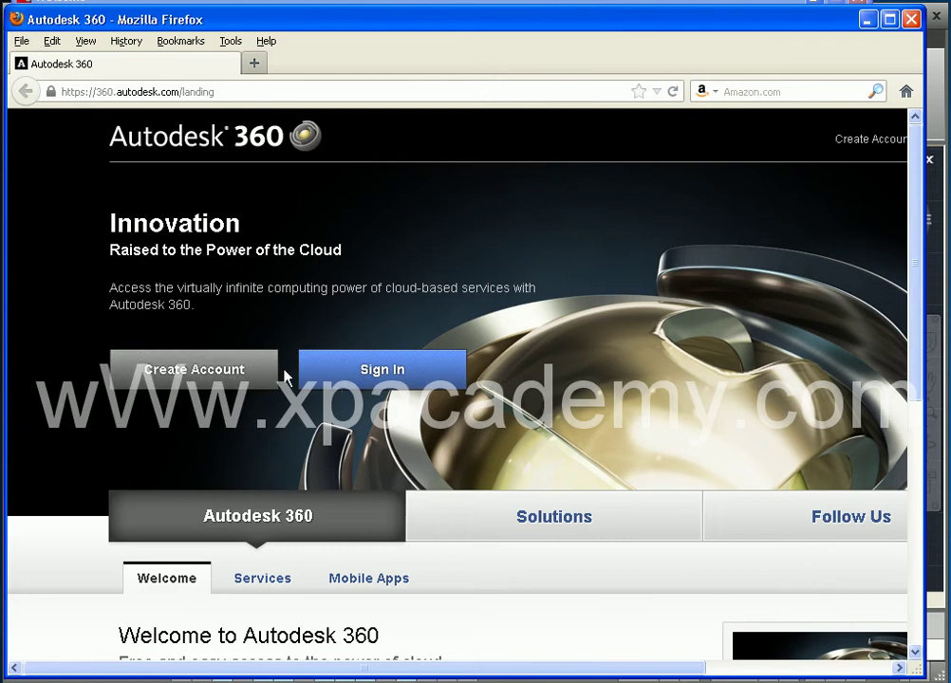
{"action": "scroll", "coordinate": [285, 377], "scroll_direction": "down", "scroll_amount": 5}
{"action": "scroll", "coordinate": [284, 378], "scroll_direction": "up", "scroll_amount": 5}
Step: Bring up the Autodesk 360 sign-in form and move between the Autodesk ID and password fields
{"action": "left_click", "coordinate": [388, 383]}
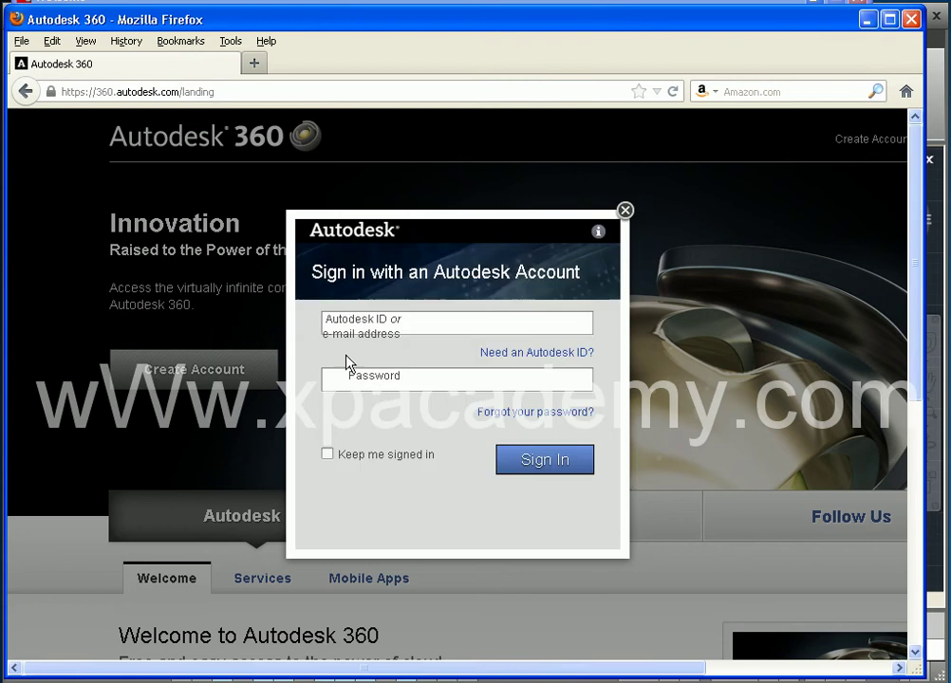
{"action": "left_click_drag", "start_coordinate": [328, 323], "coordinate": [538, 323]}
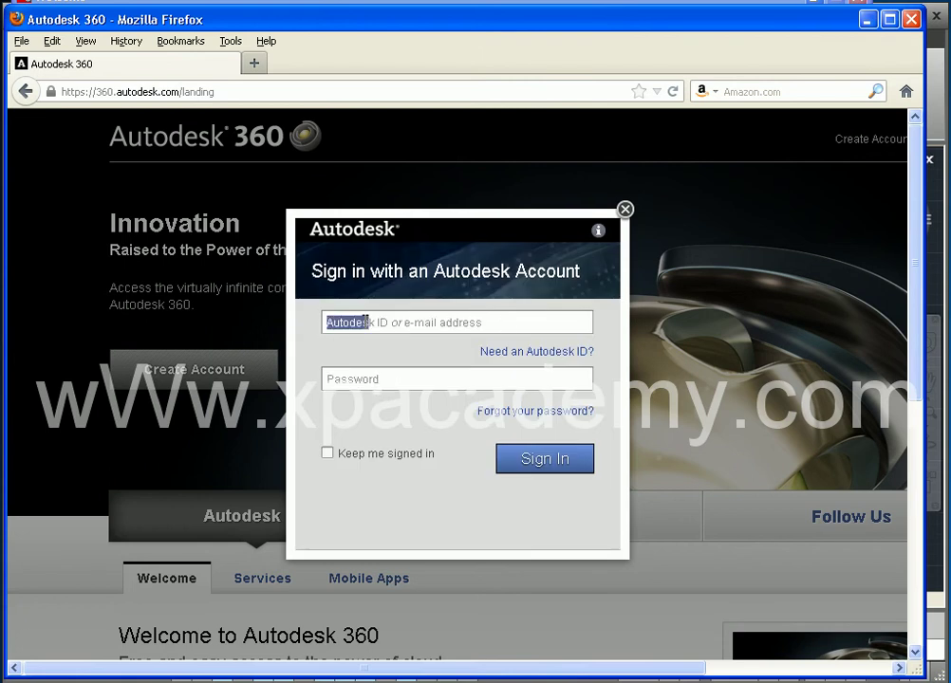
{"action": "left_click", "coordinate": [328, 380]}
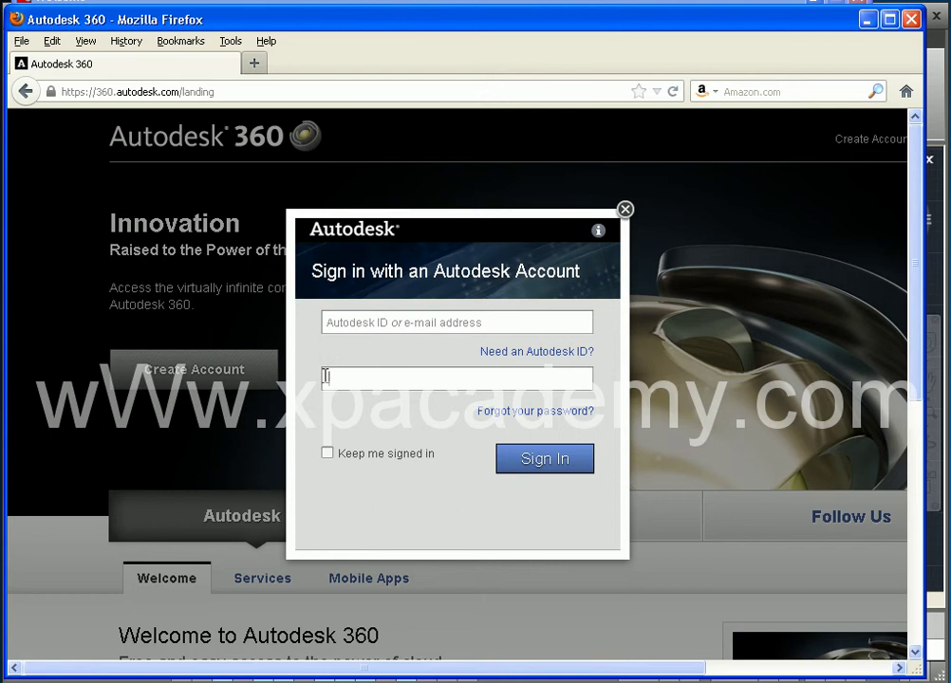
{"action": "left_click", "coordinate": [340, 323]}
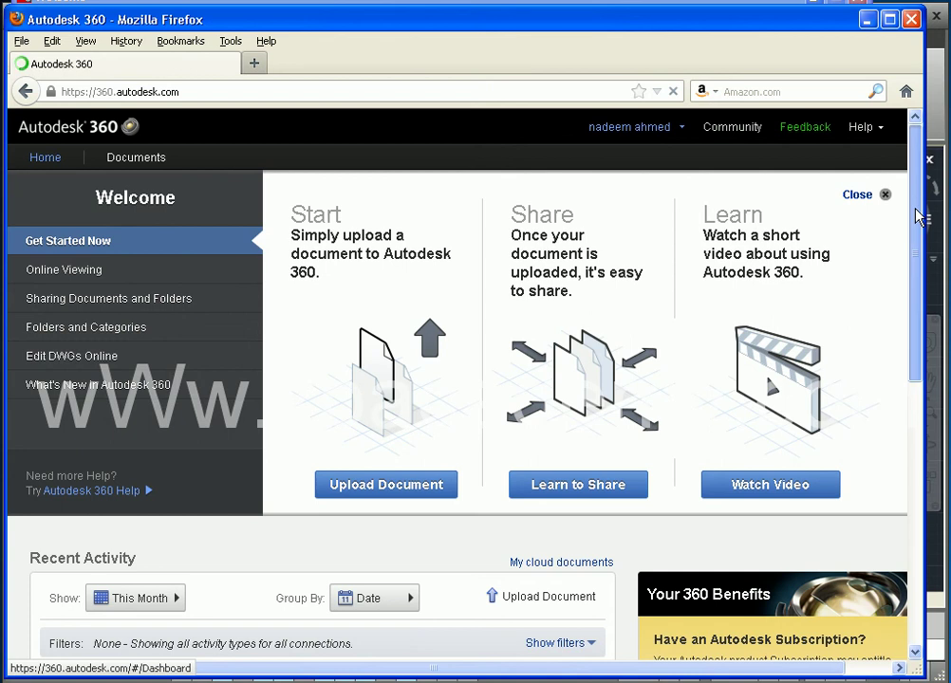
Step: Open the account options menu and look over the signed-in Autodesk 360 Home dashboard
{"action": "mouse_move", "coordinate": [916, 216]}
{"action": "left_mouse_down"}
{"action": "mouse_move", "coordinate": [925, 475]}
{"action": "mouse_move", "coordinate": [920, 180]}
{"action": "left_mouse_up"}
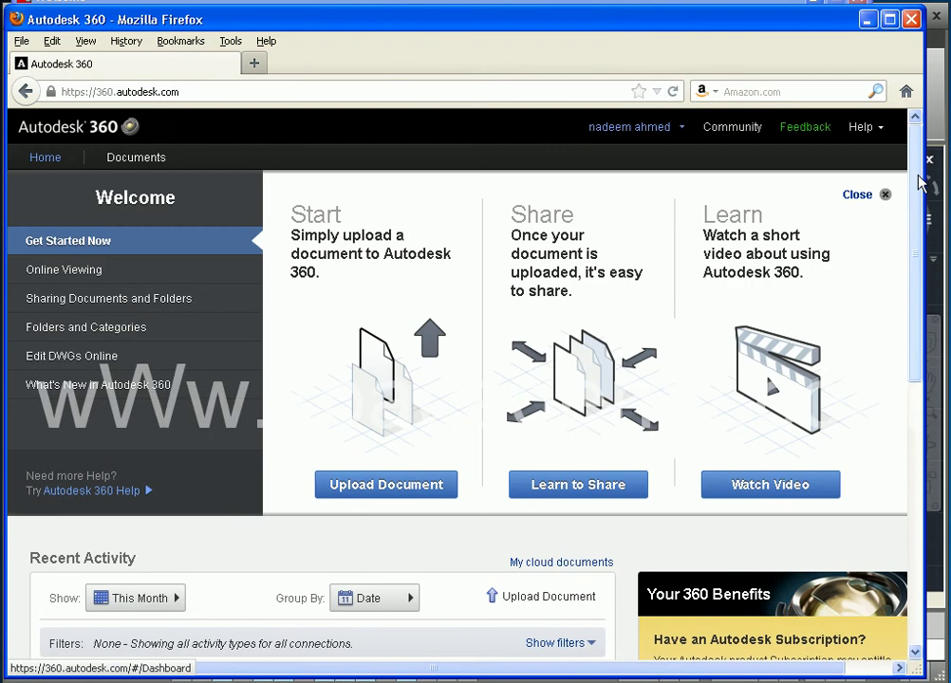
{"action": "left_click", "coordinate": [630, 128]}
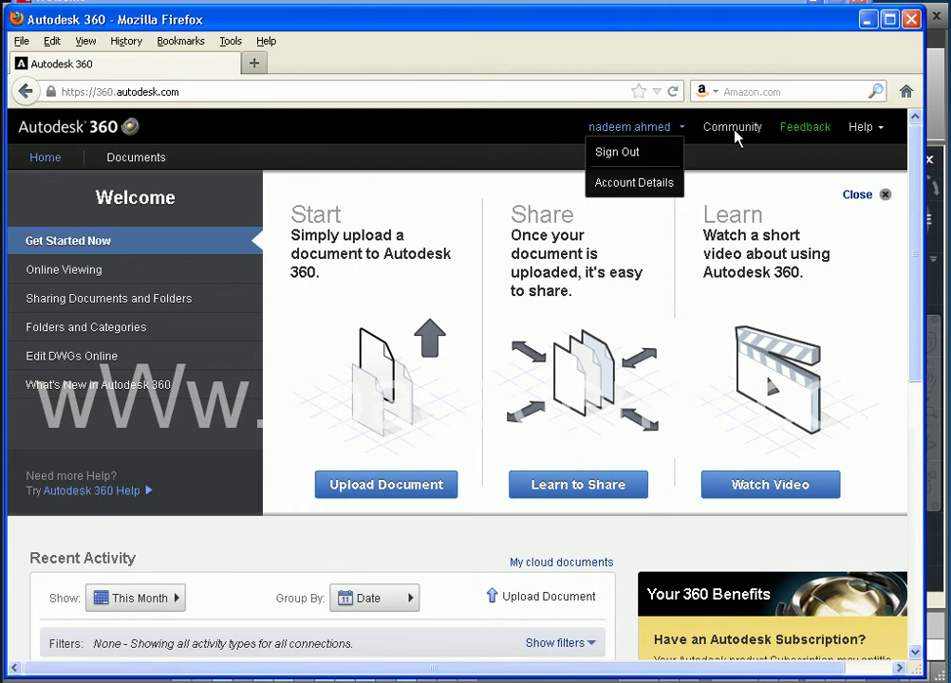
{"action": "left_click_drag", "start_coordinate": [908, 199], "coordinate": [851, 228]}
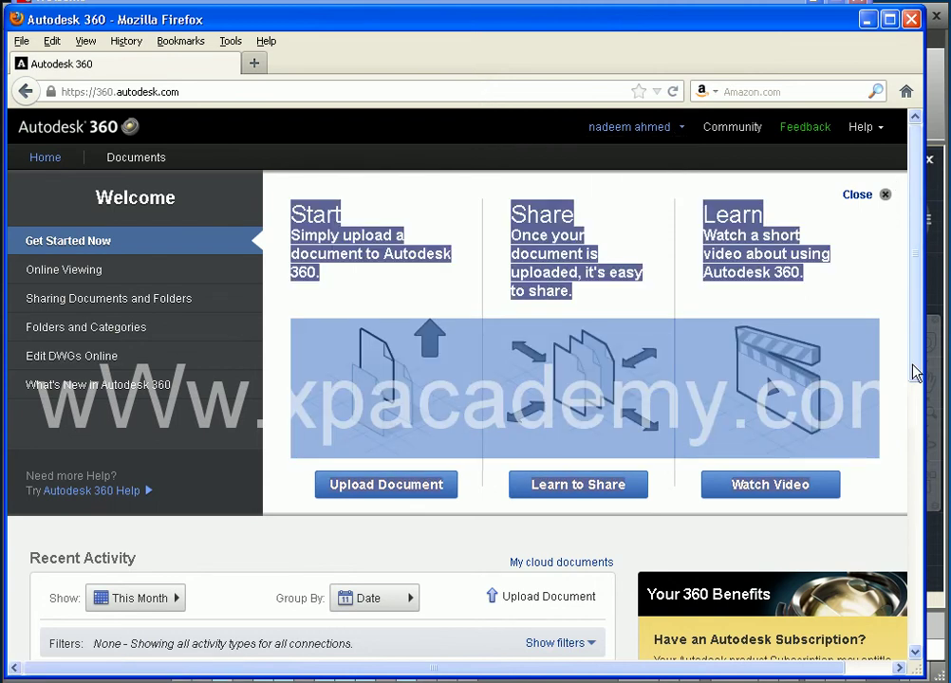
{"action": "scroll", "coordinate": [862, 408], "scroll_direction": "down", "scroll_amount": 2}
{"action": "left_click", "coordinate": [887, 406]}
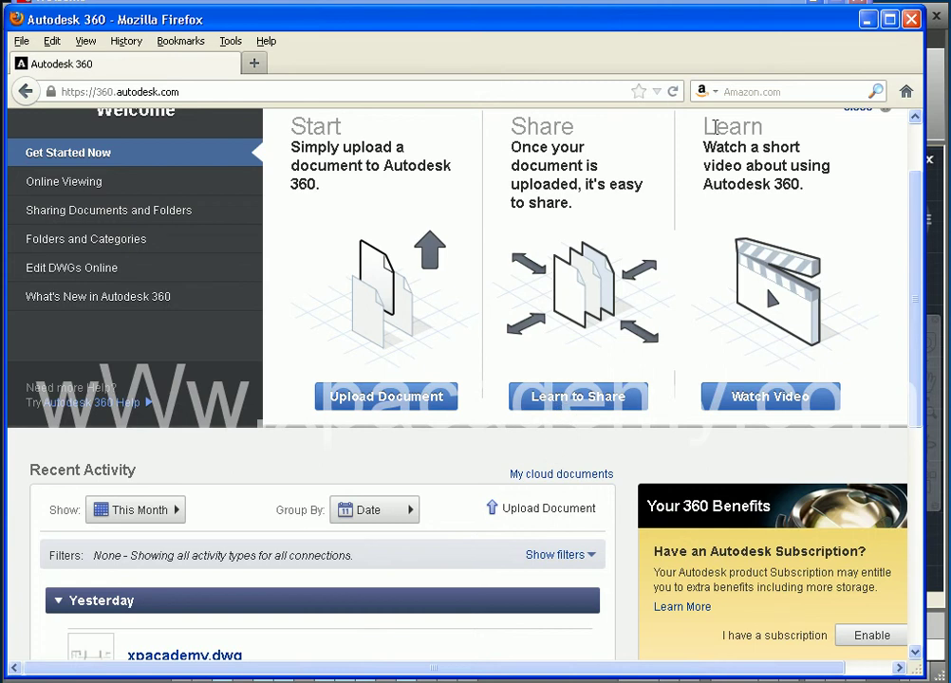
Step: Scroll through the Learn panel and Recent Activity, then close Firefox to return to AutoCAD
{"action": "mouse_move", "coordinate": [808, 166]}
{"action": "left_mouse_down"}
{"action": "mouse_move", "coordinate": [805, 174]}
{"action": "mouse_move", "coordinate": [703, 146]}
{"action": "left_mouse_up"}
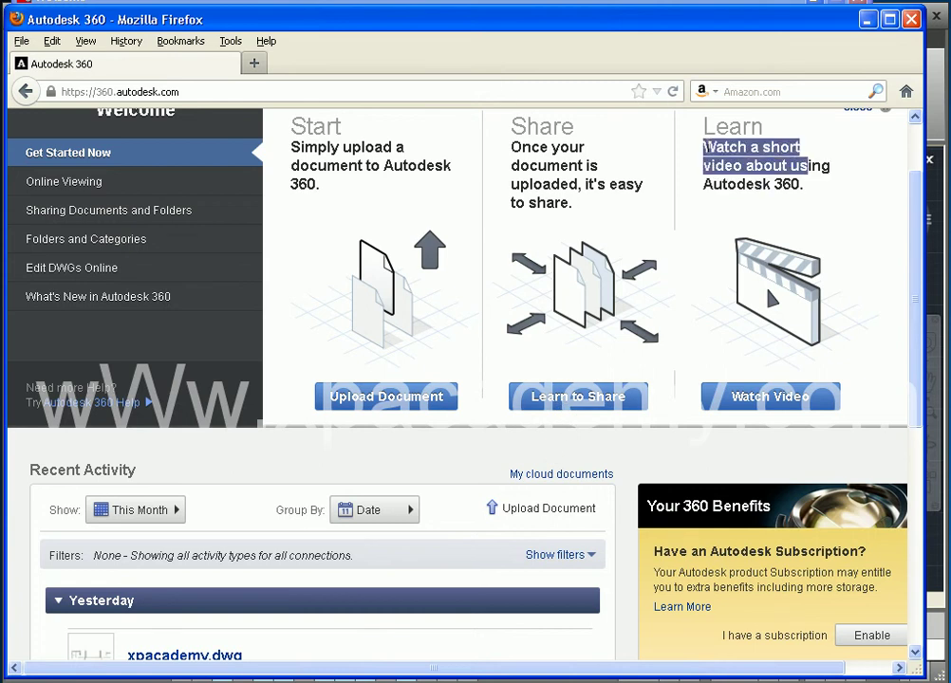
{"action": "scroll", "coordinate": [918, 297], "scroll_direction": "down", "scroll_amount": 3}
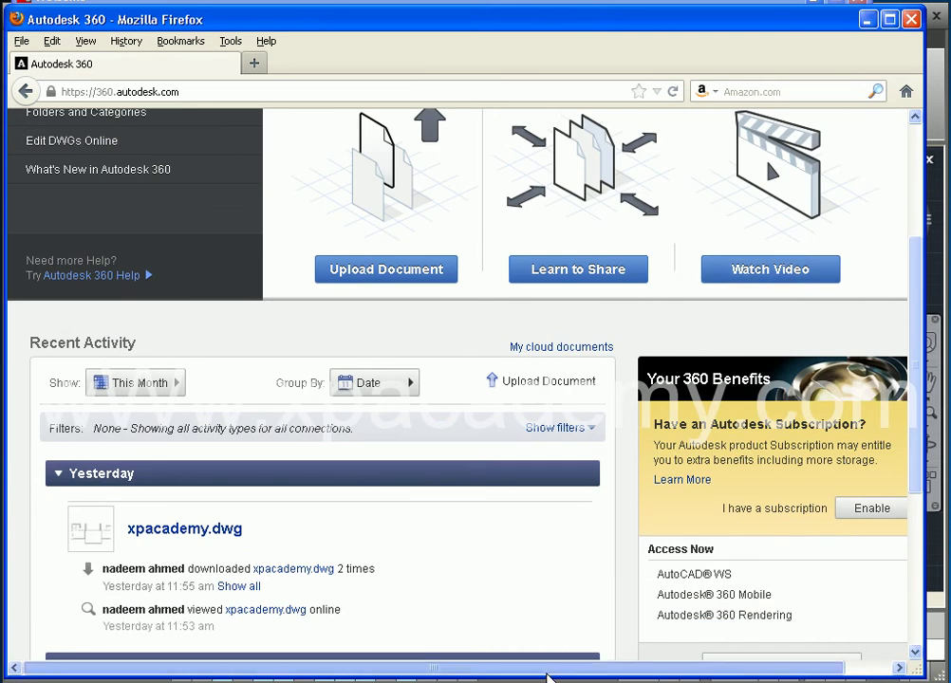
{"action": "scroll", "coordinate": [163, 487], "scroll_direction": "down", "scroll_amount": 3}
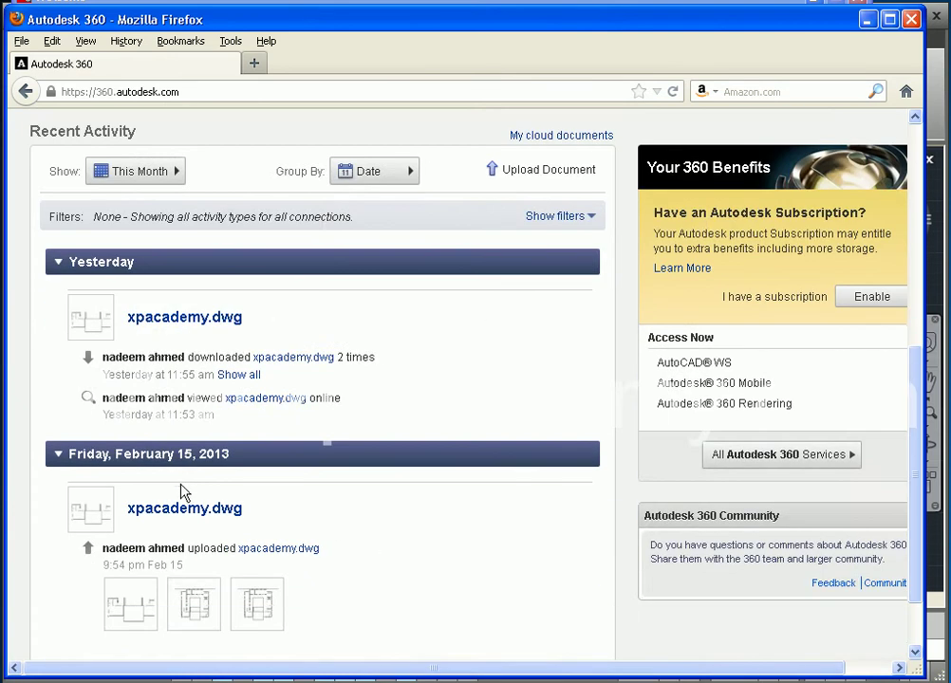
{"action": "scroll", "coordinate": [157, 560], "scroll_direction": "down", "scroll_amount": 2}
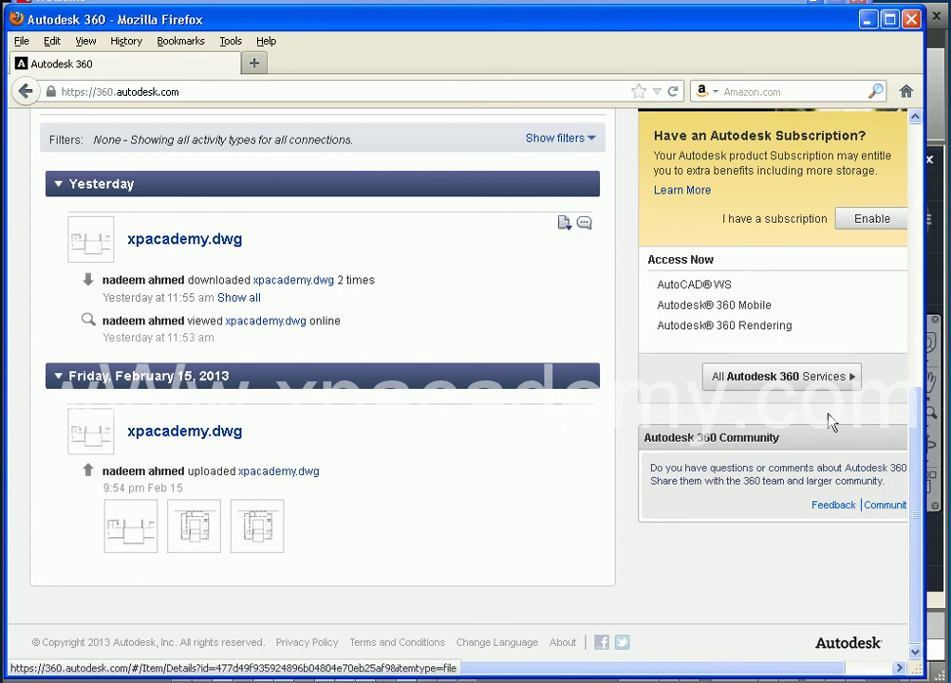
{"action": "left_click_drag", "start_coordinate": [916, 531], "coordinate": [887, 193]}
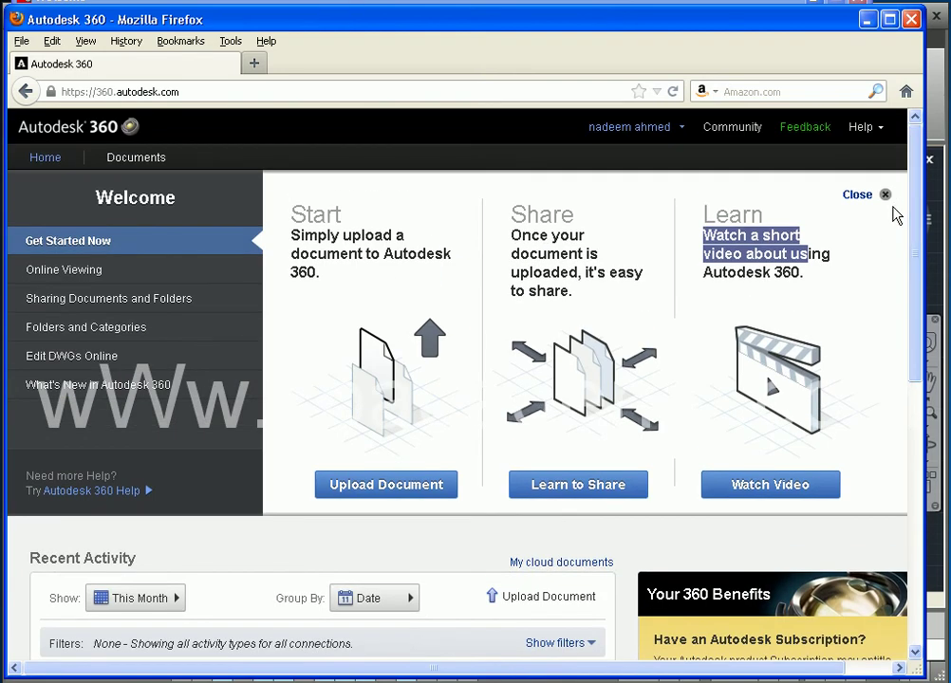
{"action": "left_click", "coordinate": [911, 18]}
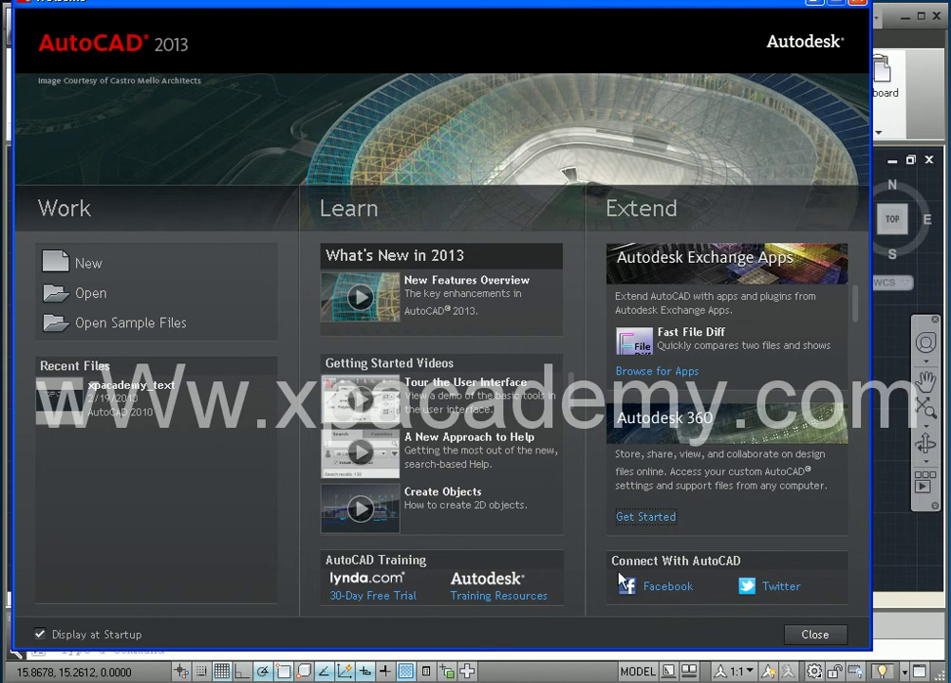
{"action": "left_click_drag", "start_coordinate": [611, 561], "coordinate": [739, 560]}
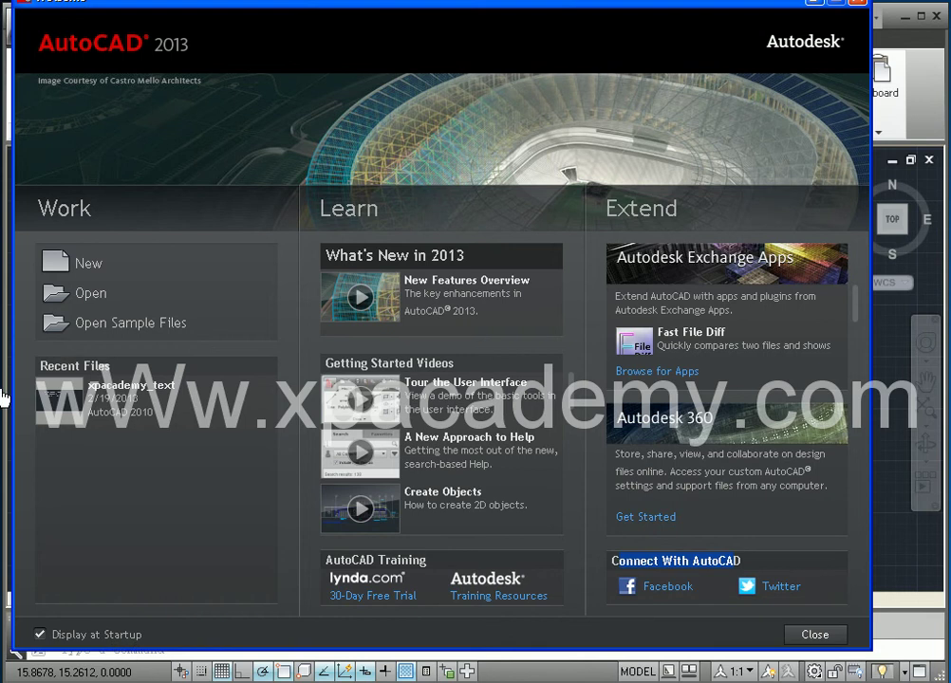
{"action": "left_click_drag", "start_coordinate": [259, 4], "coordinate": [290, 4]}
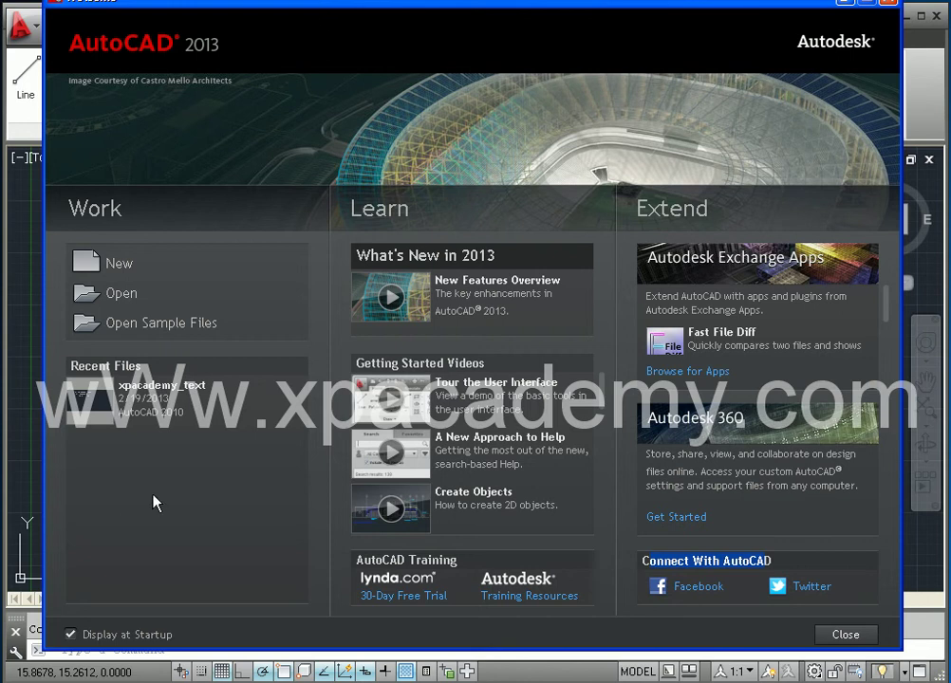
{"action": "left_click", "coordinate": [70, 634]}
{"action": "mouse_move", "coordinate": [885, 308]}
{"action": "left_mouse_down"}
{"action": "mouse_move", "coordinate": [888, 355]}
{"action": "mouse_move", "coordinate": [887, 293]}
{"action": "left_mouse_up"}
{"action": "scroll", "coordinate": [604, 418], "scroll_direction": "down", "scroll_amount": 2}
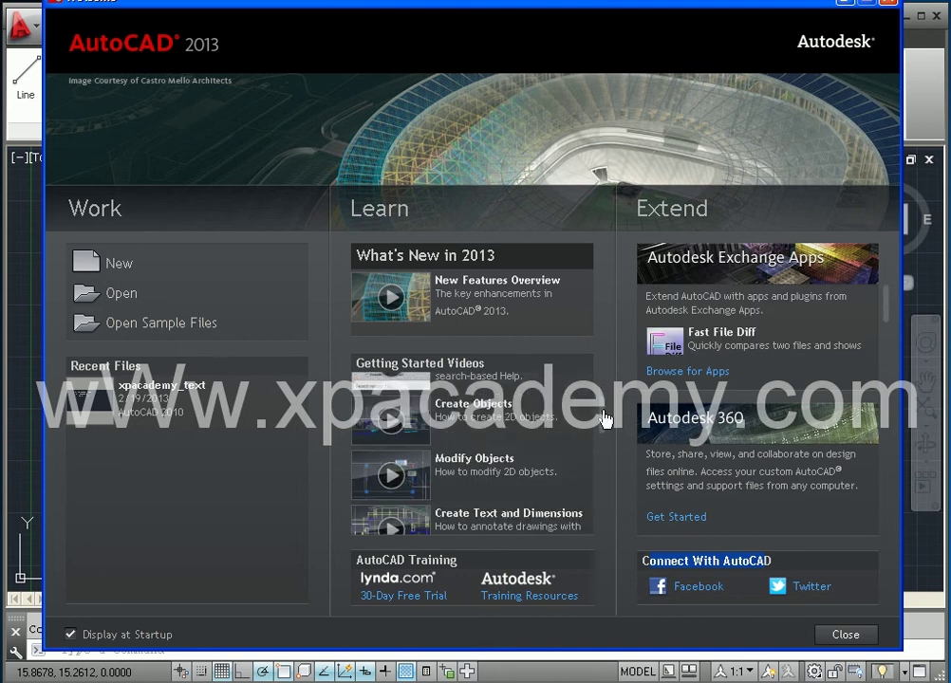
{"action": "scroll", "coordinate": [605, 419], "scroll_direction": "down", "scroll_amount": 2}
{"action": "scroll", "coordinate": [474, 474], "scroll_direction": "up", "scroll_amount": 5}
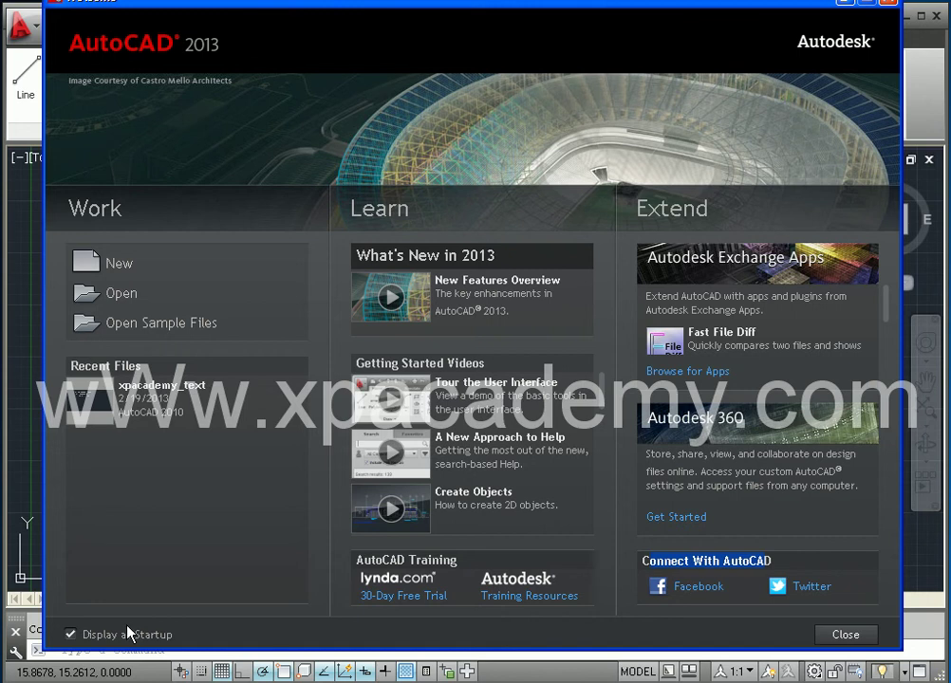
Step: Toggle Display at Startup and close the Welcome screen to reveal xpacademy_text.dwg
{"action": "left_click", "coordinate": [854, 638]}
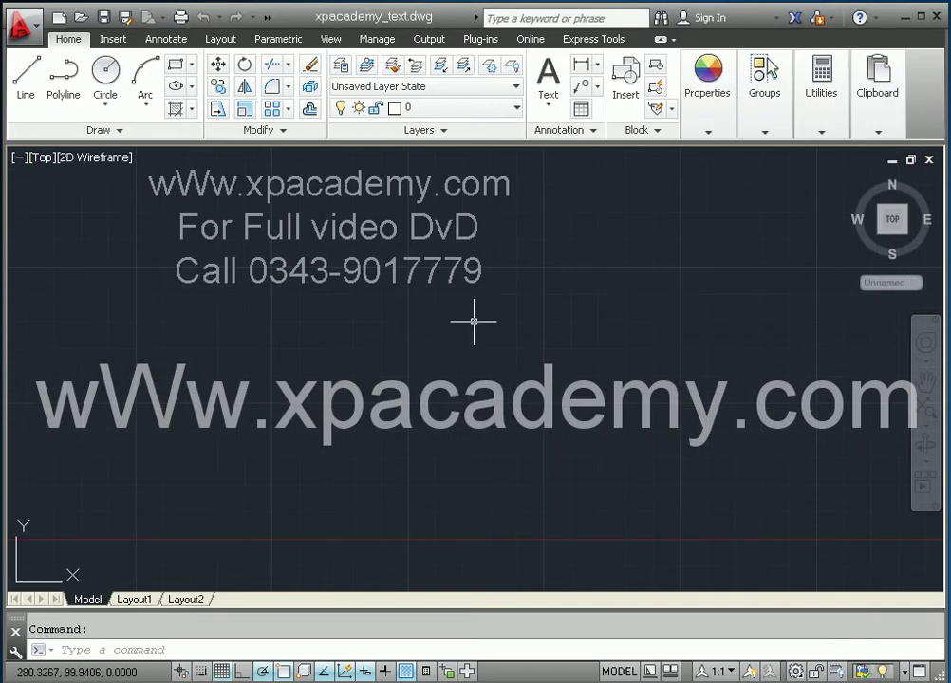
{"action": "middle_click_drag", "start_coordinate": [470, 319], "coordinate": [462, 346]}
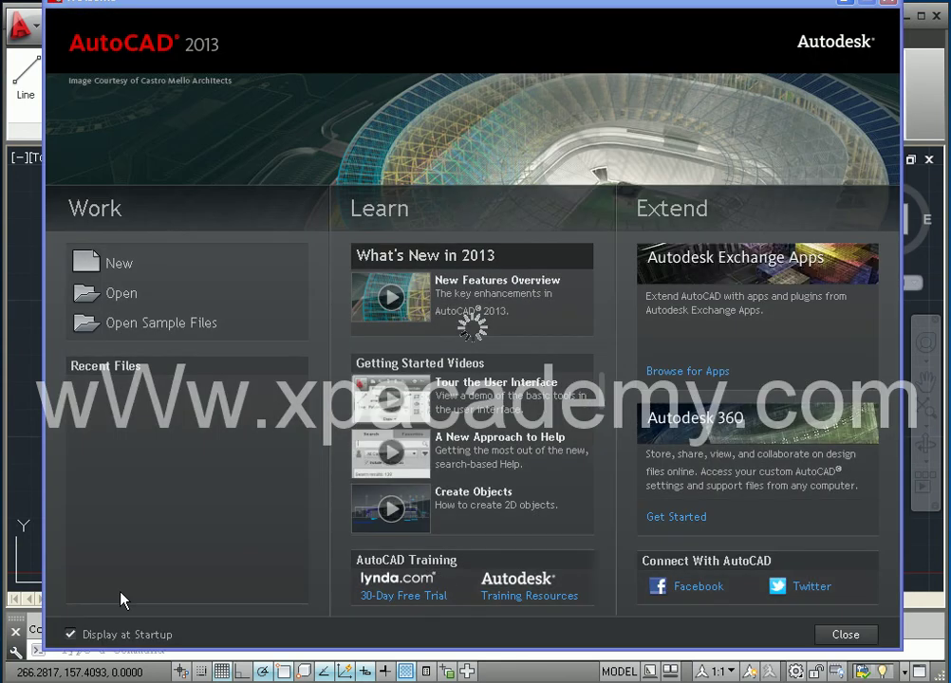
{"action": "left_click", "coordinate": [84, 632]}
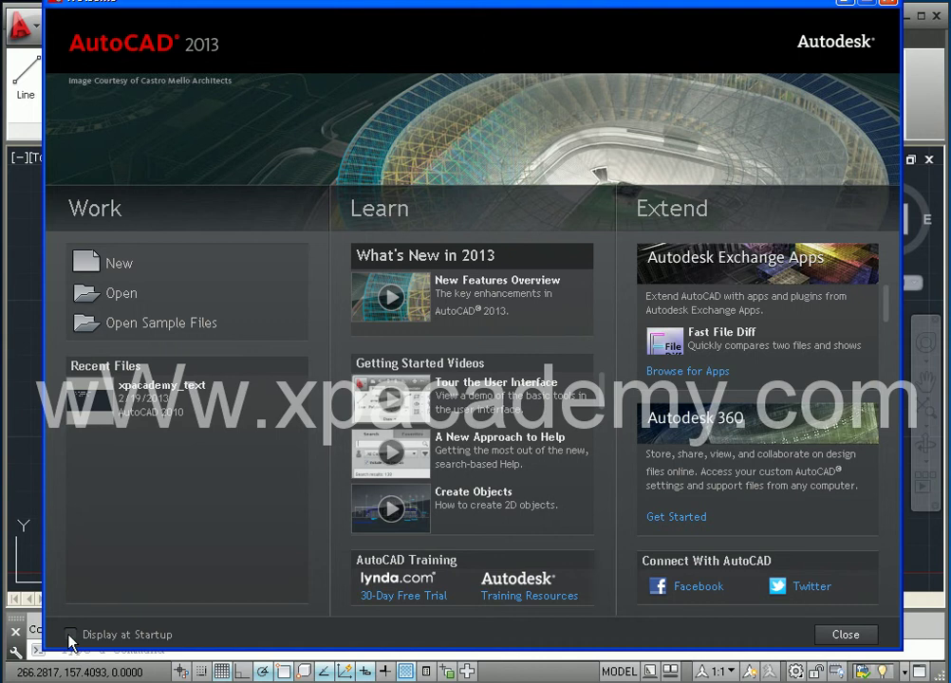
{"action": "left_click", "coordinate": [840, 636]}
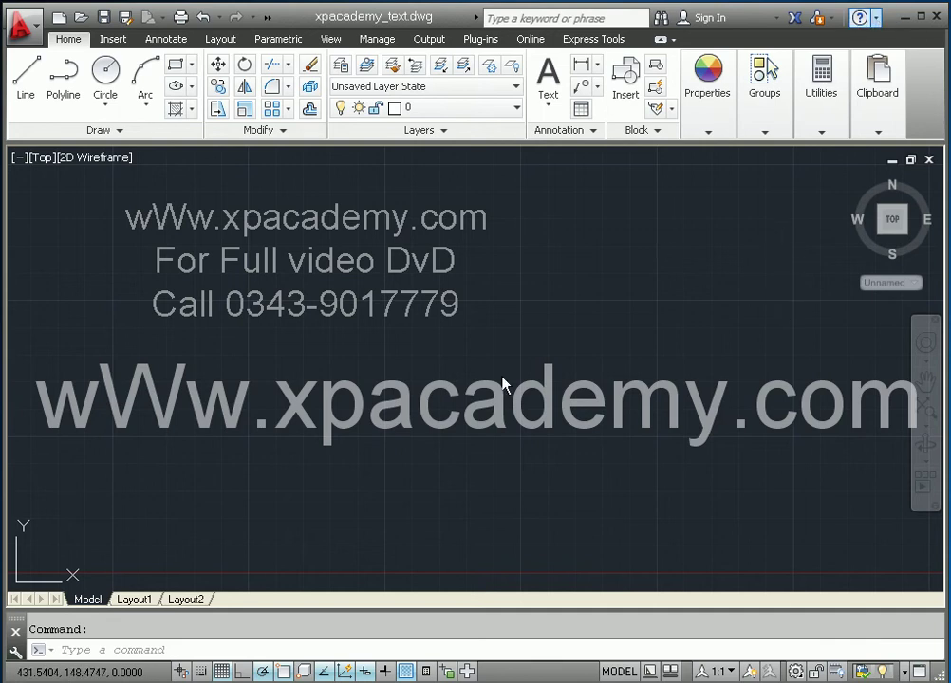
Step: Hide the command line and restore it with Ctrl+9, then repeat to get the close-window confirmation
{"action": "mouse_move", "coordinate": [381, 360]}
{"action": "middle_mouse_down"}
{"action": "mouse_move", "coordinate": [405, 357]}
{"action": "mouse_move", "coordinate": [401, 328]}
{"action": "middle_mouse_up"}
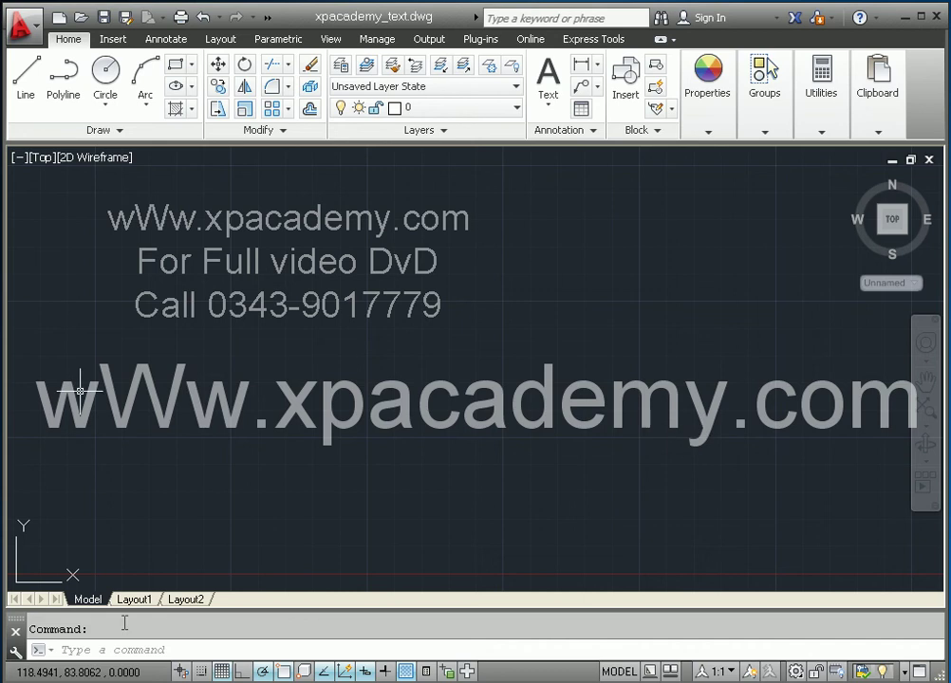
{"action": "left_click", "coordinate": [15, 628]}
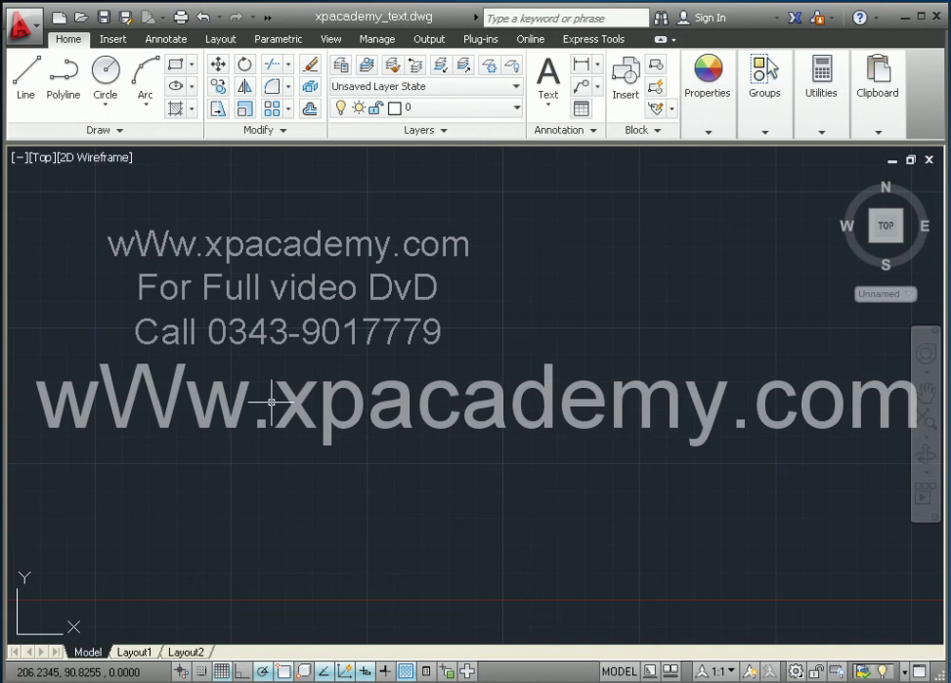
{"action": "key", "text": "ctrl+9"}
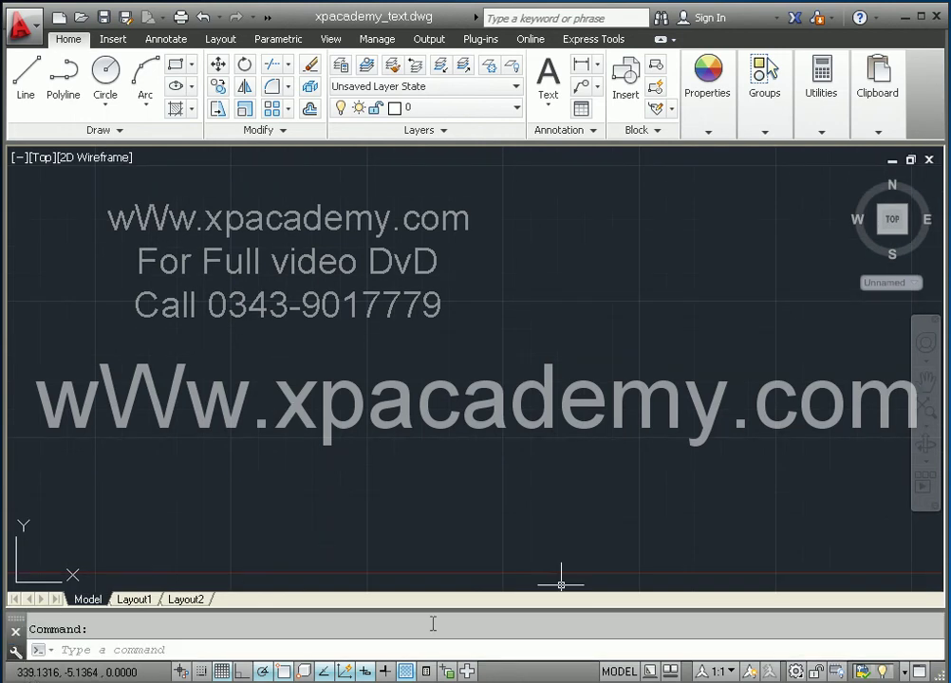
{"action": "left_click", "coordinate": [16, 630]}
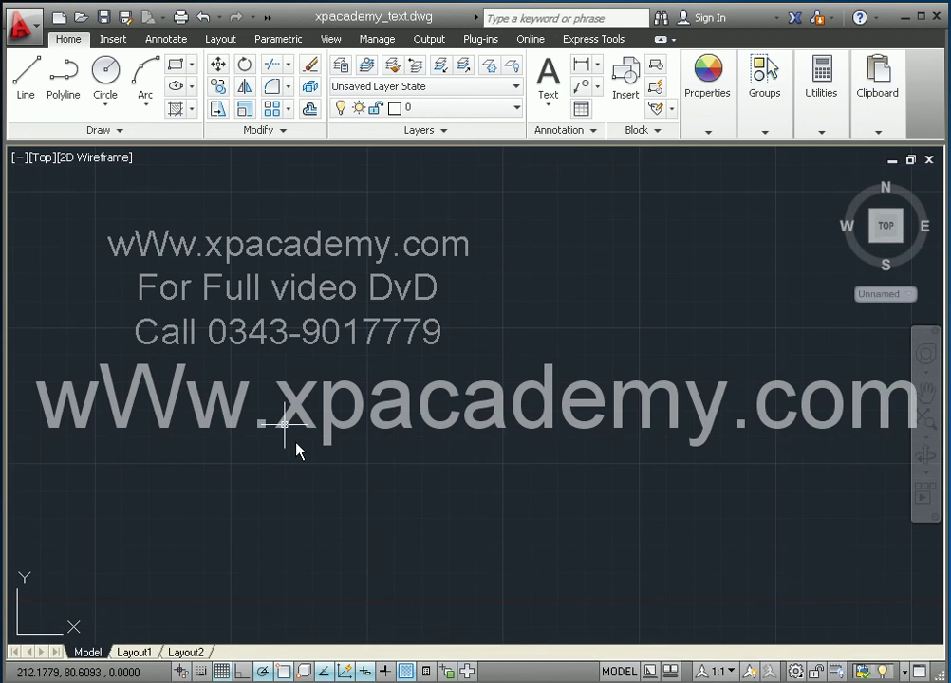
{"action": "key", "text": "ctrl+9"}
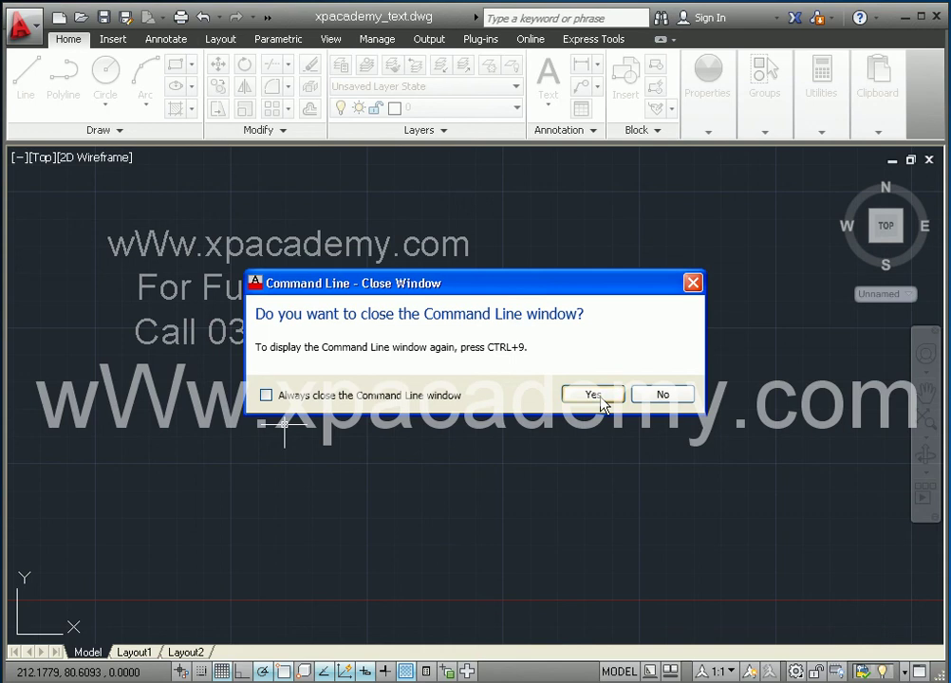
Step: Confirm Yes in the Close Window dialog to hide the command line window
{"action": "left_click", "coordinate": [590, 395]}
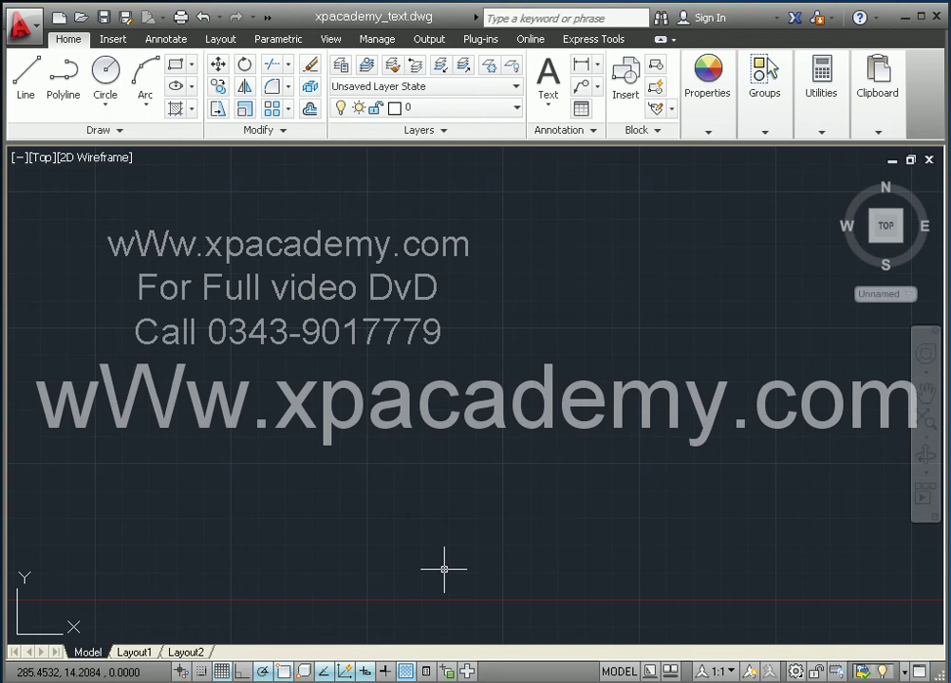
{"action": "left_click", "coordinate": [348, 505]}
{"action": "left_click", "coordinate": [318, 517]}
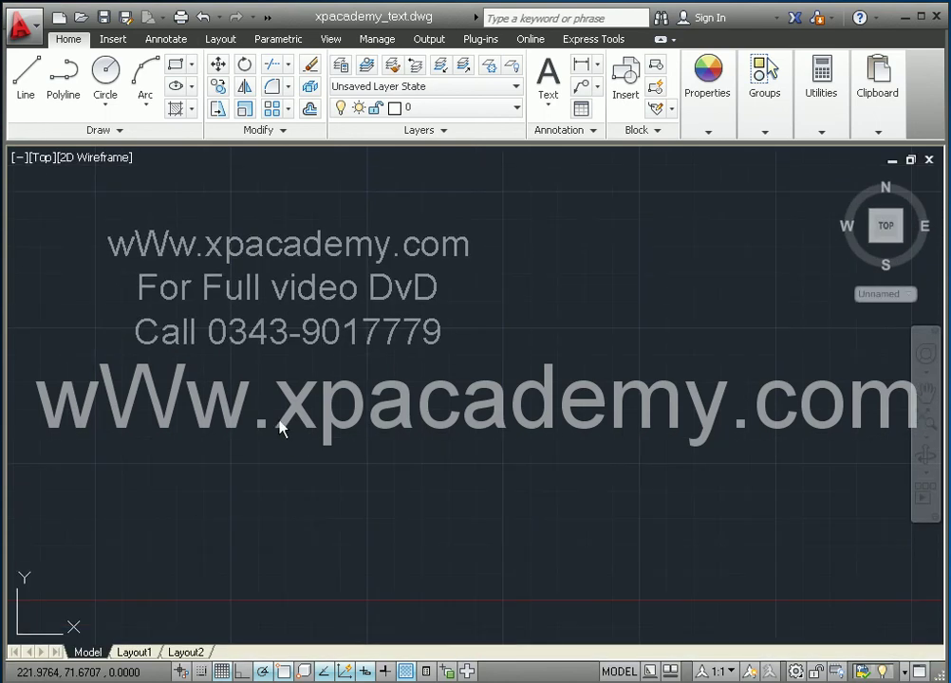
Step: Close the command line again with Ctrl+9, then restore it with the View ribbon tab showing
{"action": "key", "text": "ctrl+9"}
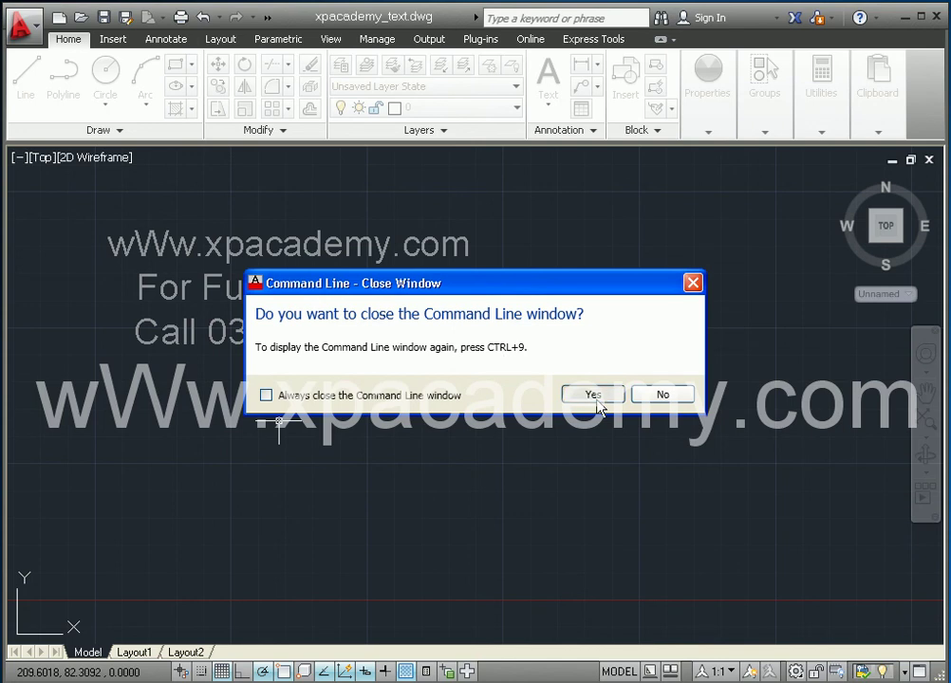
{"action": "left_click", "coordinate": [595, 395]}
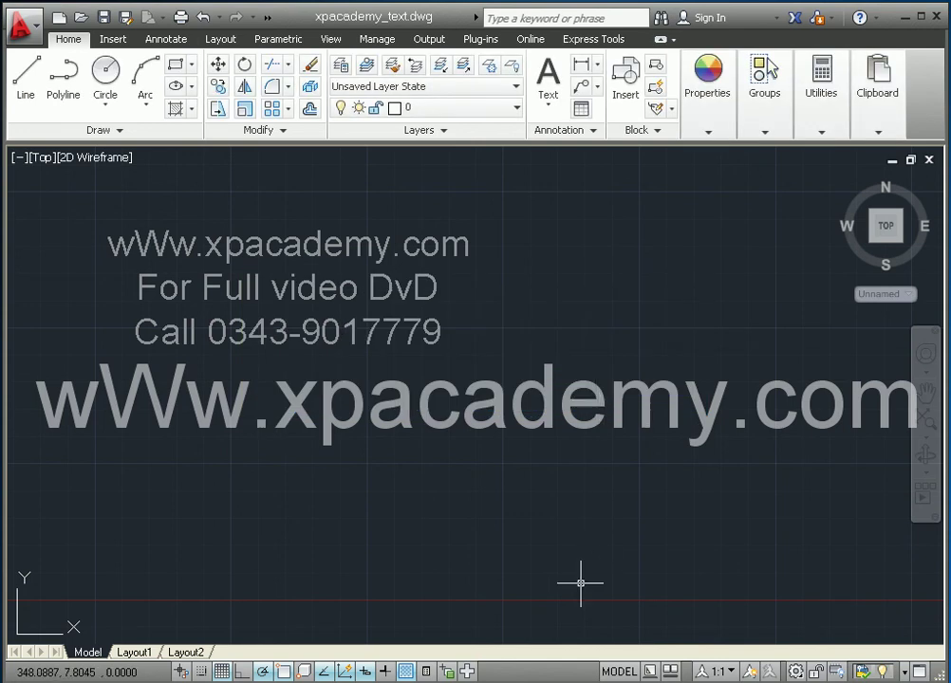
{"action": "left_click", "coordinate": [331, 39]}
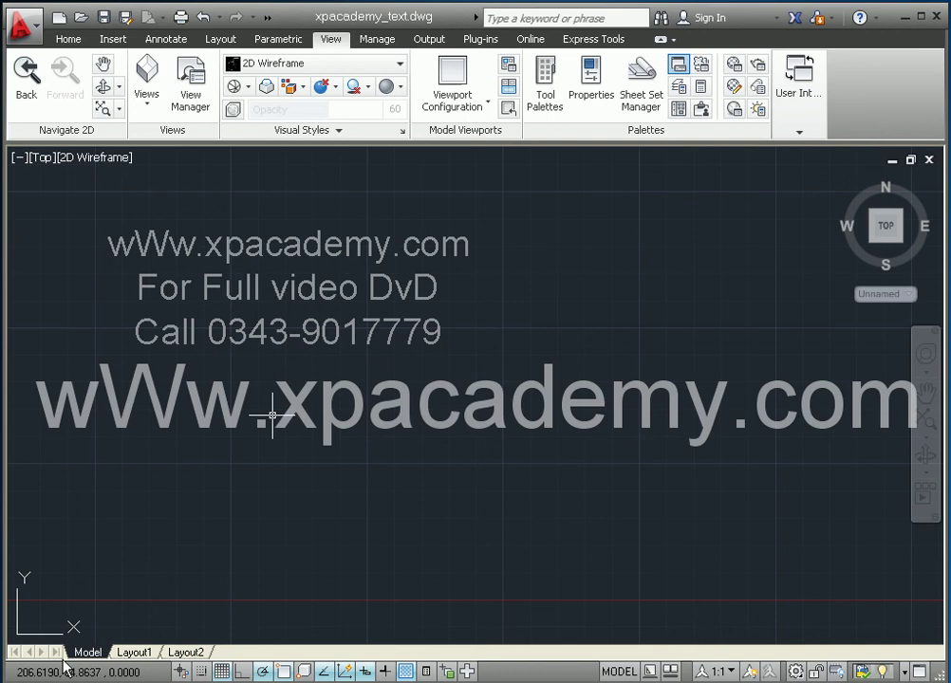
{"action": "key", "text": "ctrl+9"}
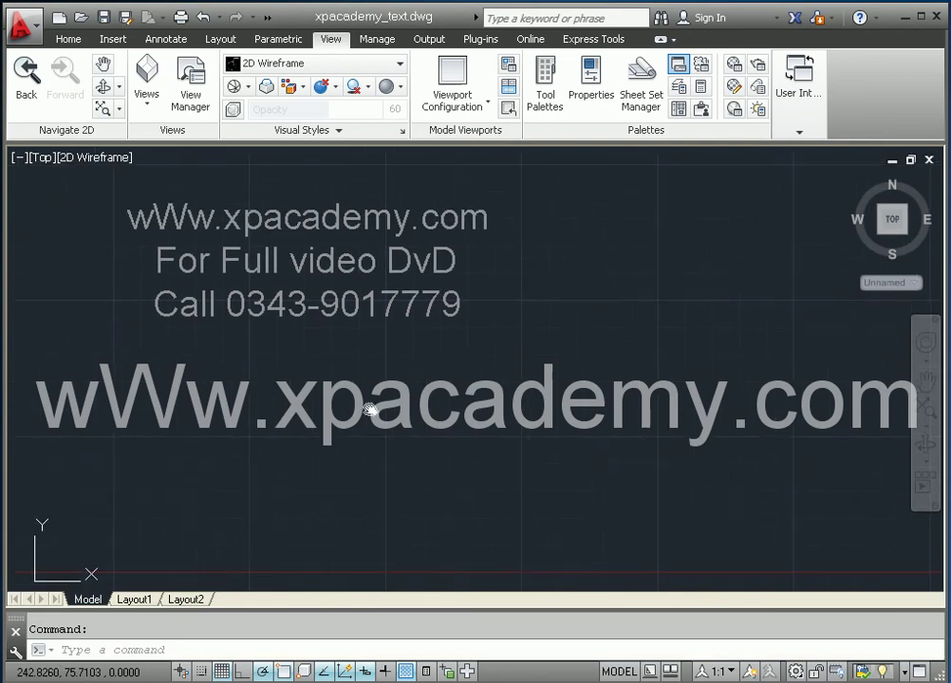